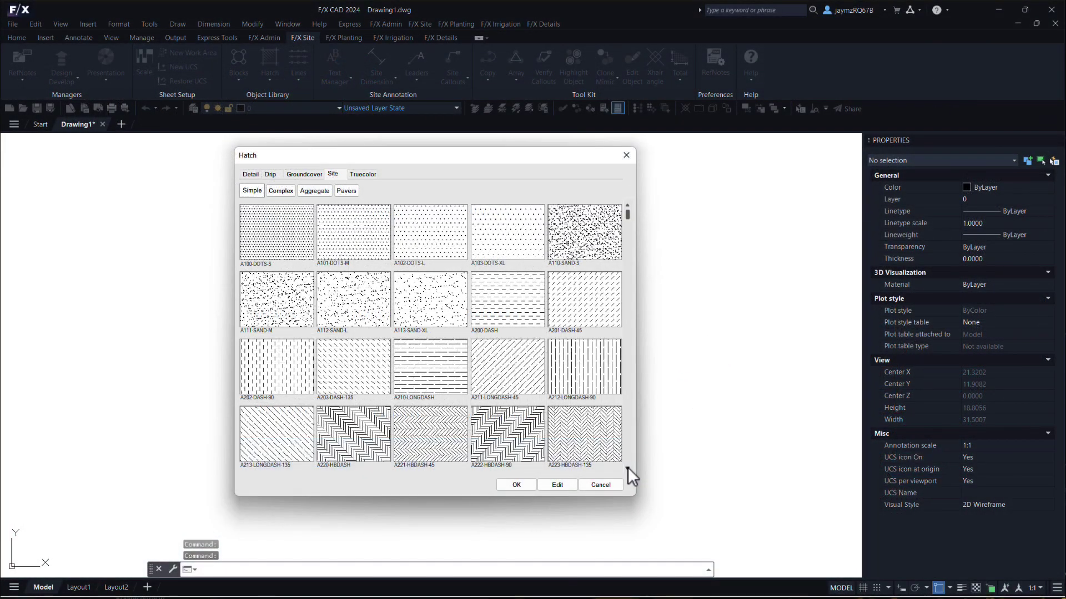
Preview the Site Complex patterns, then the Groundcover Complex and Aggregate patterns.
{"action": "left_click", "coordinate": [629, 466]}
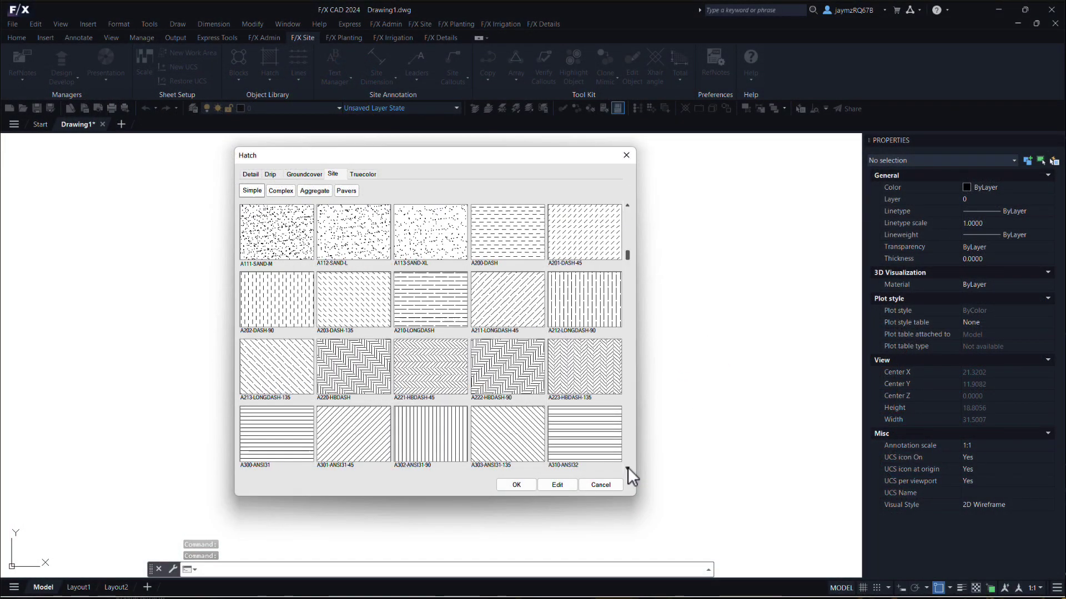
{"action": "left_click", "coordinate": [628, 467]}
{"action": "left_click", "coordinate": [284, 194]}
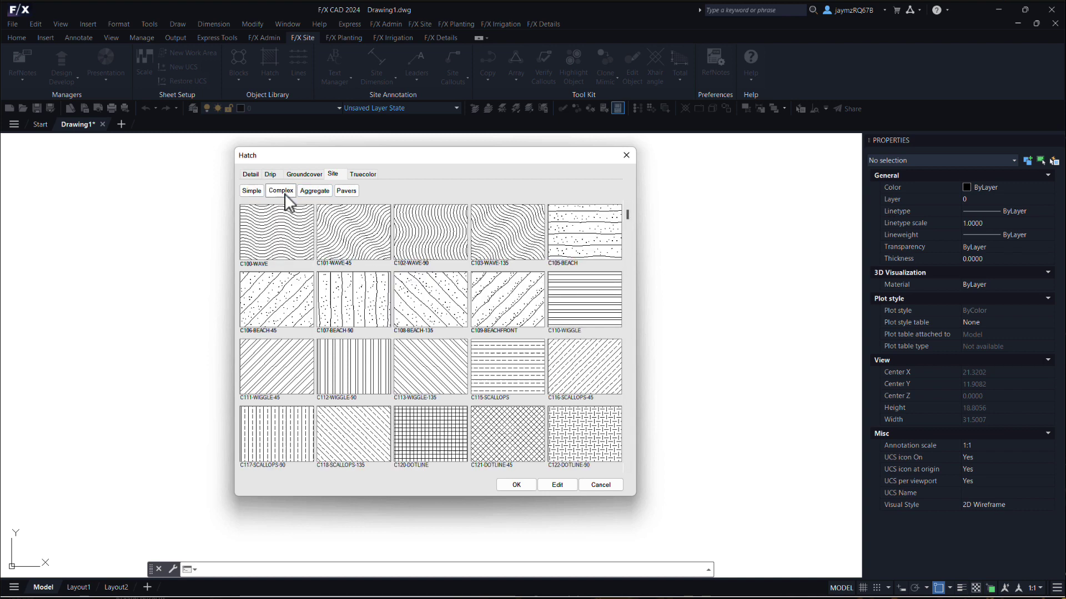
{"action": "left_click", "coordinate": [628, 466]}
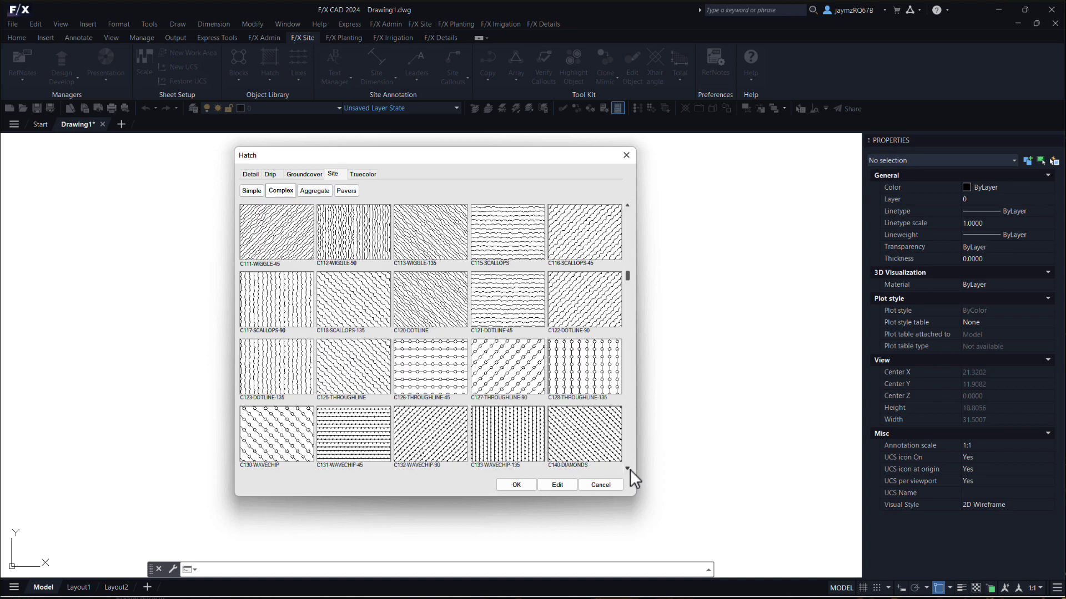
{"action": "left_click", "coordinate": [296, 176]}
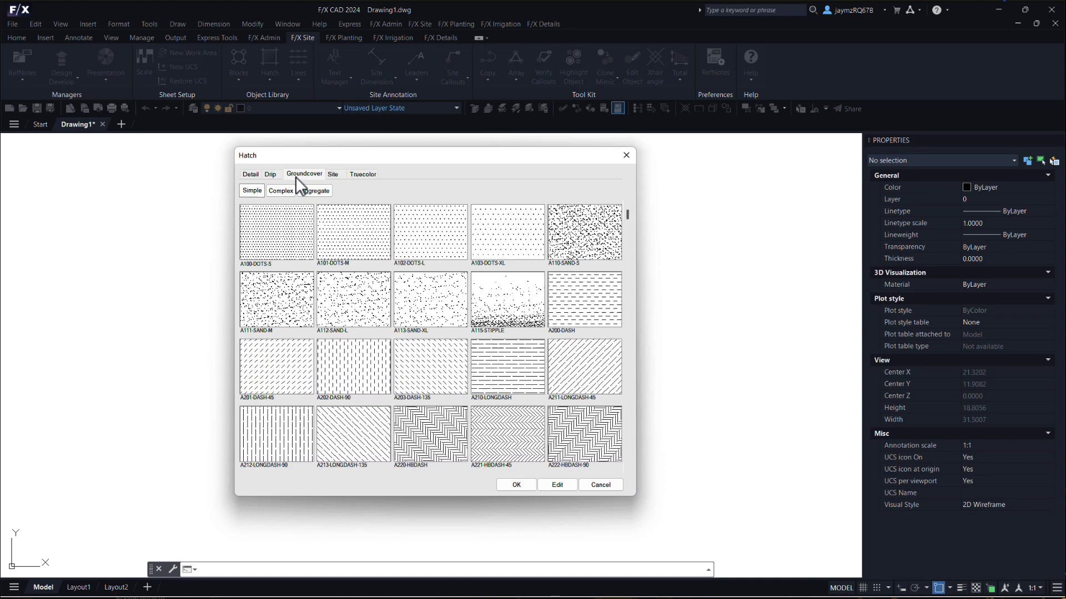
{"action": "left_click", "coordinate": [285, 190]}
{"action": "left_click", "coordinate": [319, 191]}
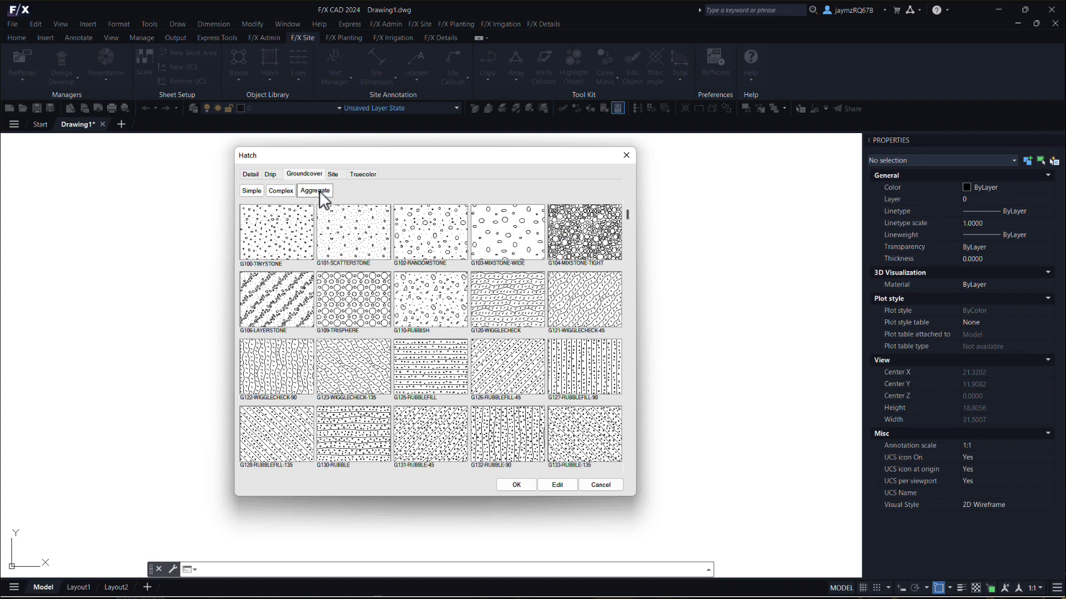
Preview the Detail library's Masonry and Metal patterns.
{"action": "left_click", "coordinate": [252, 174]}
{"action": "left_click", "coordinate": [288, 191]}
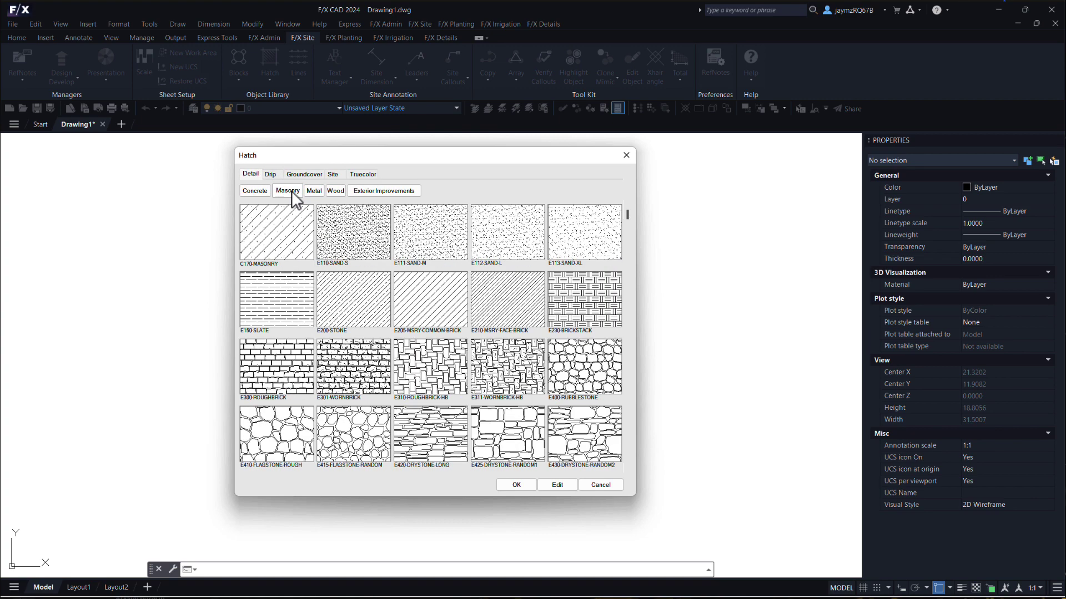
{"action": "left_click", "coordinate": [309, 191]}
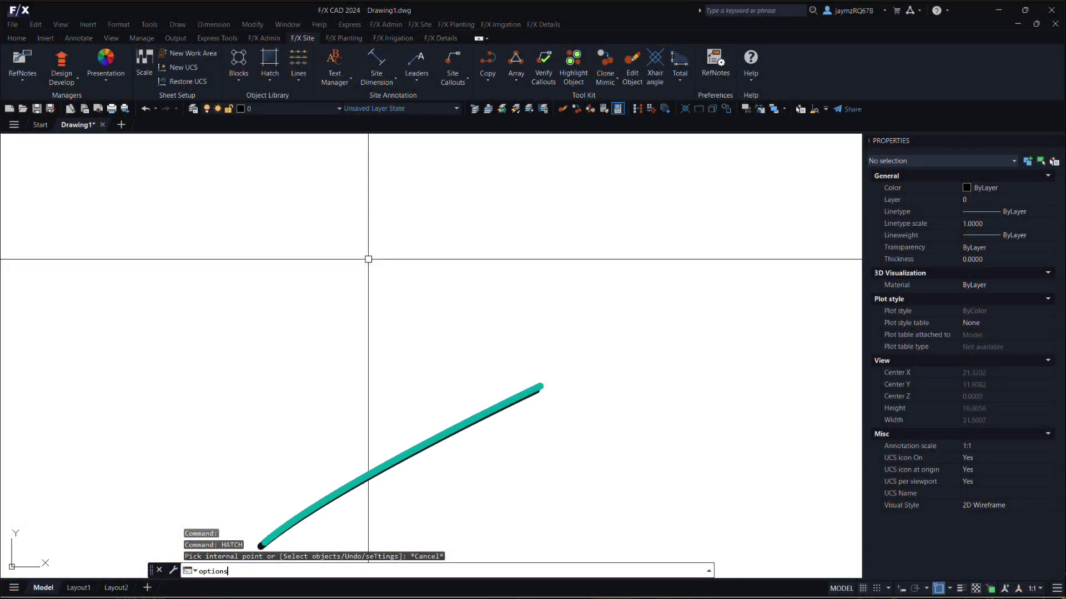
Add the desktop Custom Hatches folder to Support File Search Path, then check the pattern gallery.
{"action": "key", "text": "Return"}
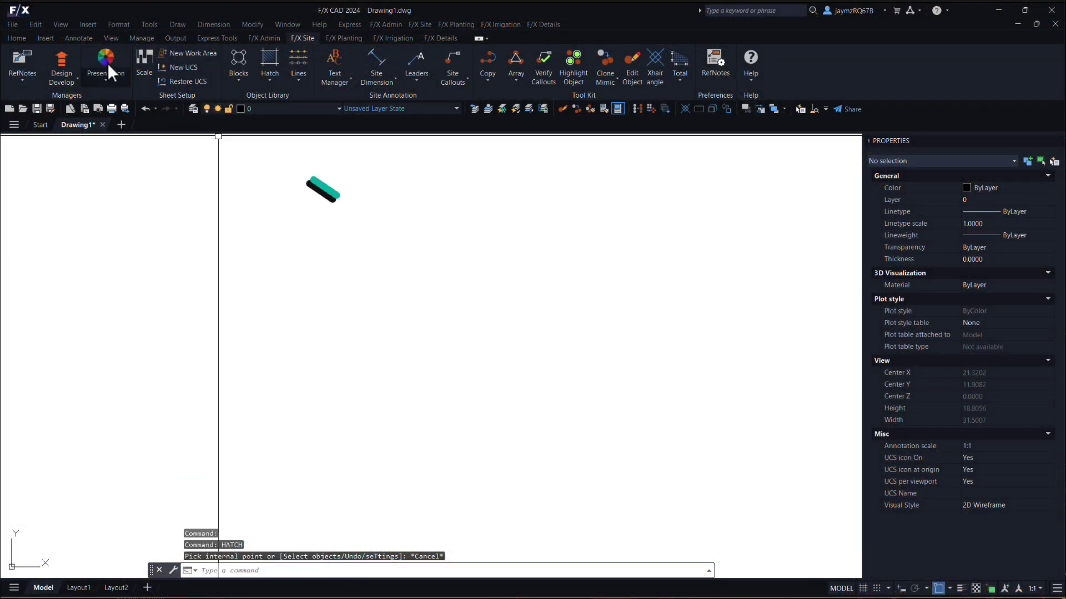
{"action": "left_click", "coordinate": [22, 12]}
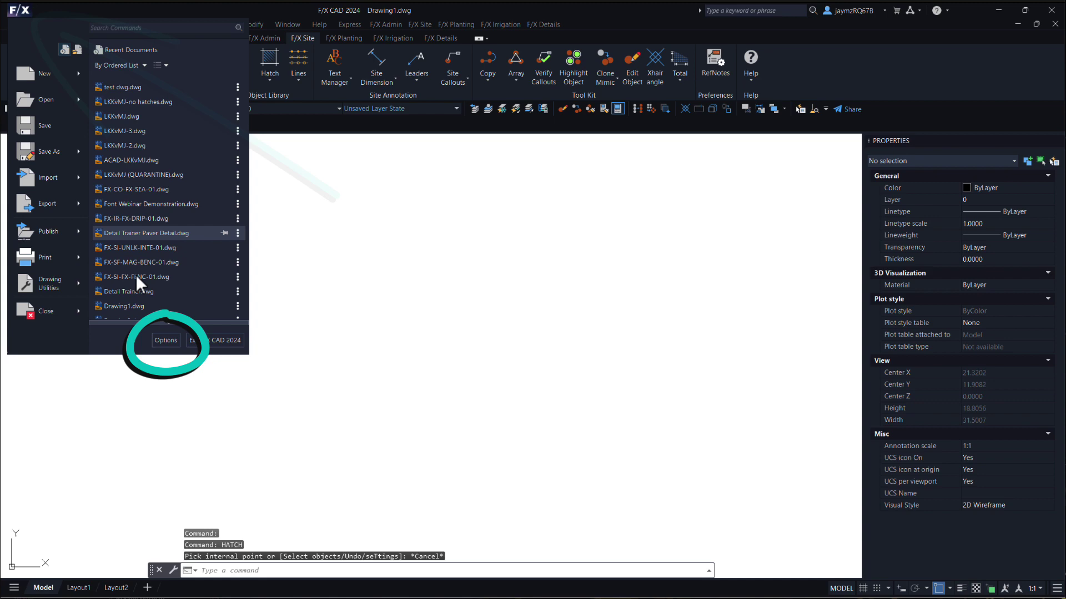
{"action": "left_click", "coordinate": [160, 340]}
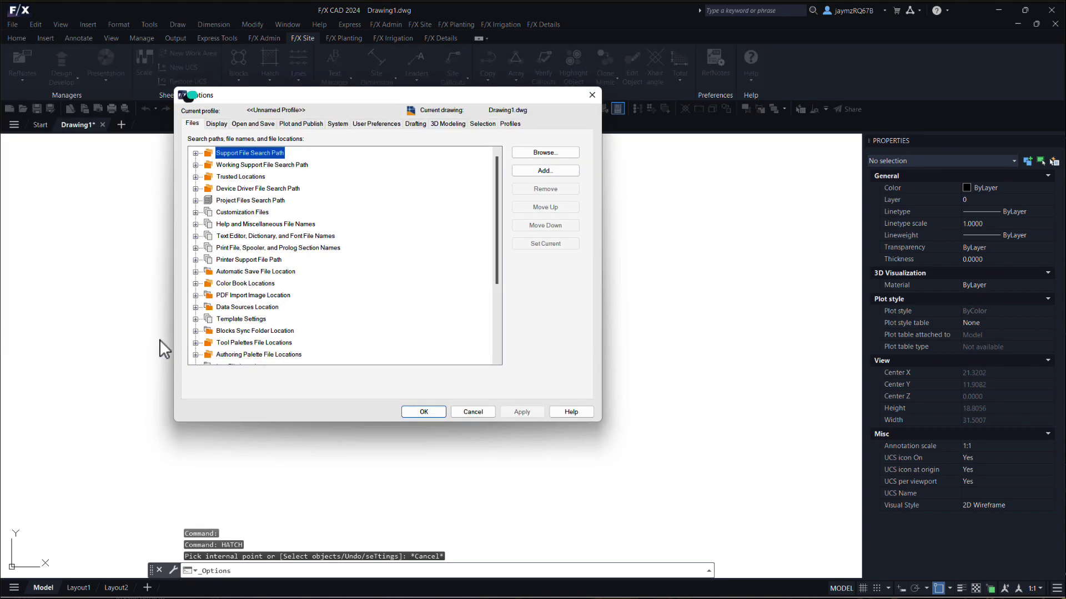
{"action": "left_click", "coordinate": [196, 153]}
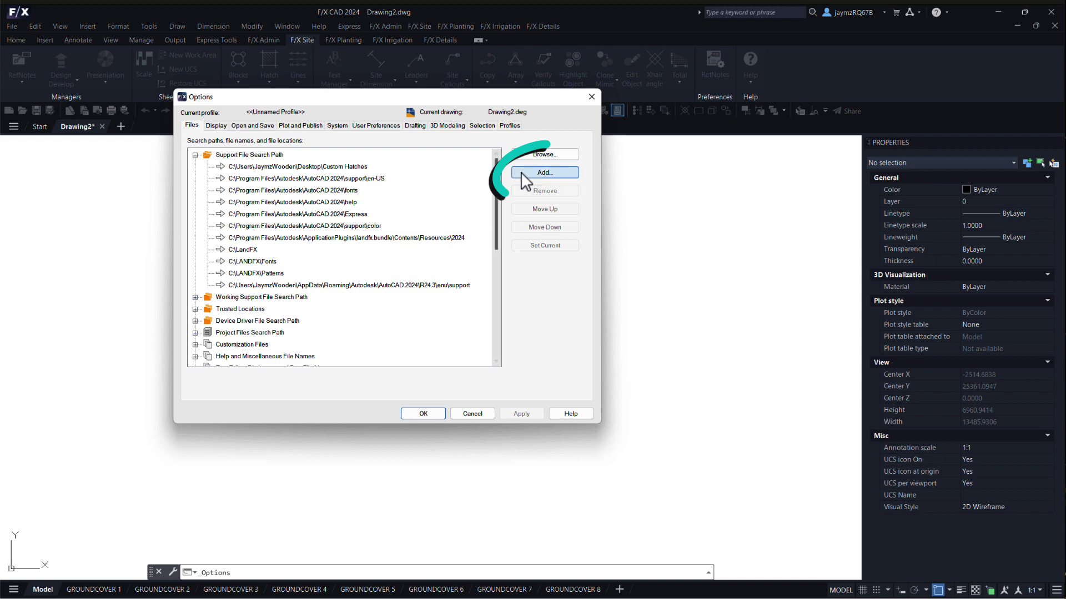
{"action": "left_click", "coordinate": [521, 172]}
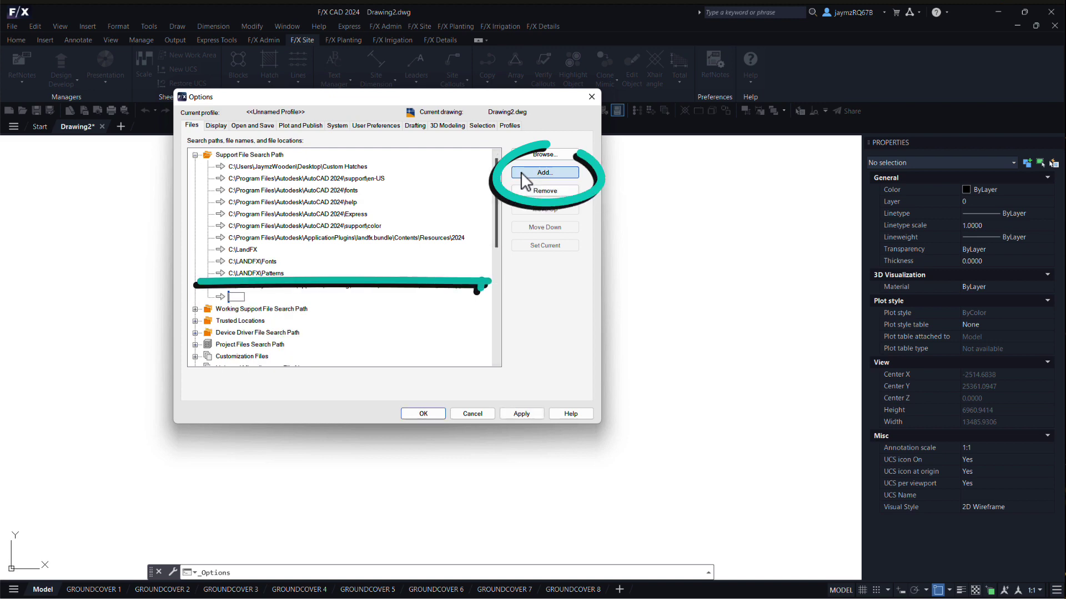
{"action": "left_click", "coordinate": [533, 157]}
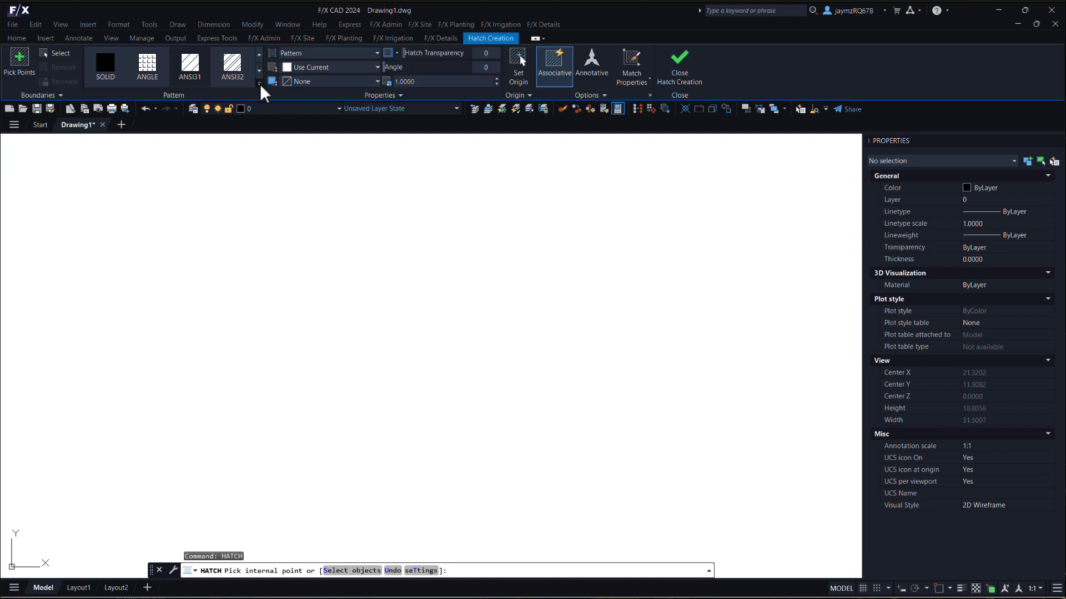
{"action": "left_click", "coordinate": [259, 83]}
{"action": "scroll", "coordinate": [259, 200], "scroll_direction": "down", "scroll_amount": 5}
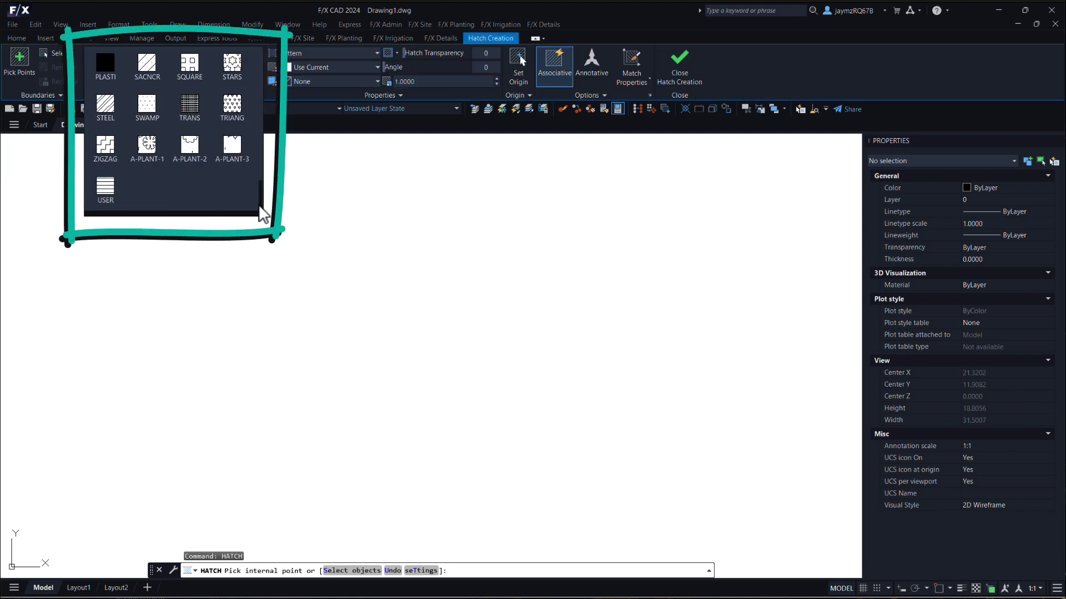
{"action": "key", "text": "Escape"}
{"action": "key", "text": "Escape"}
{"action": "key", "text": "Escape"}
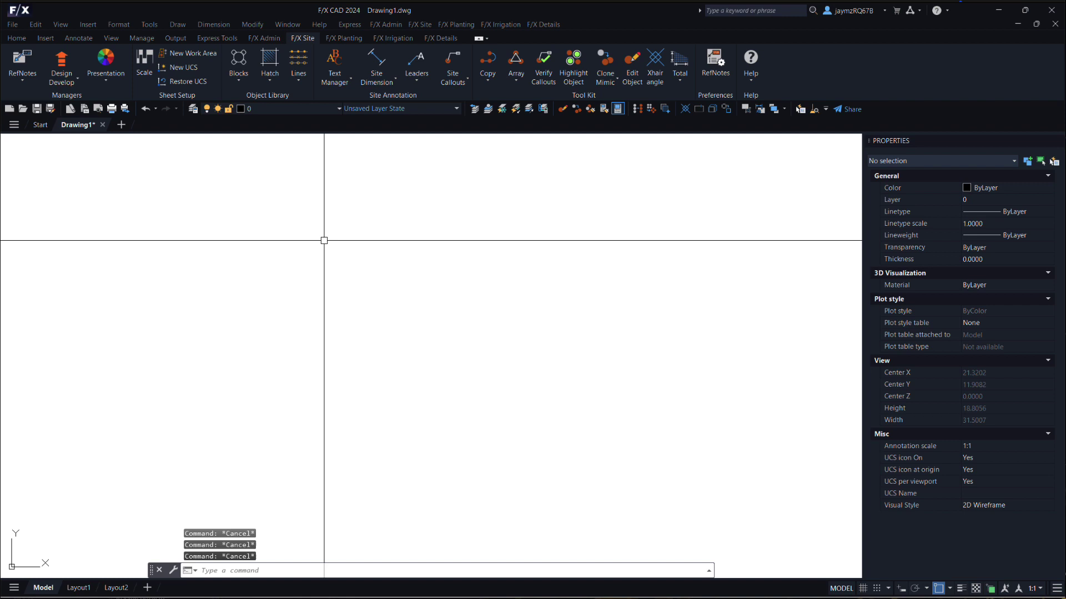
{"action": "type", "text": "print"}
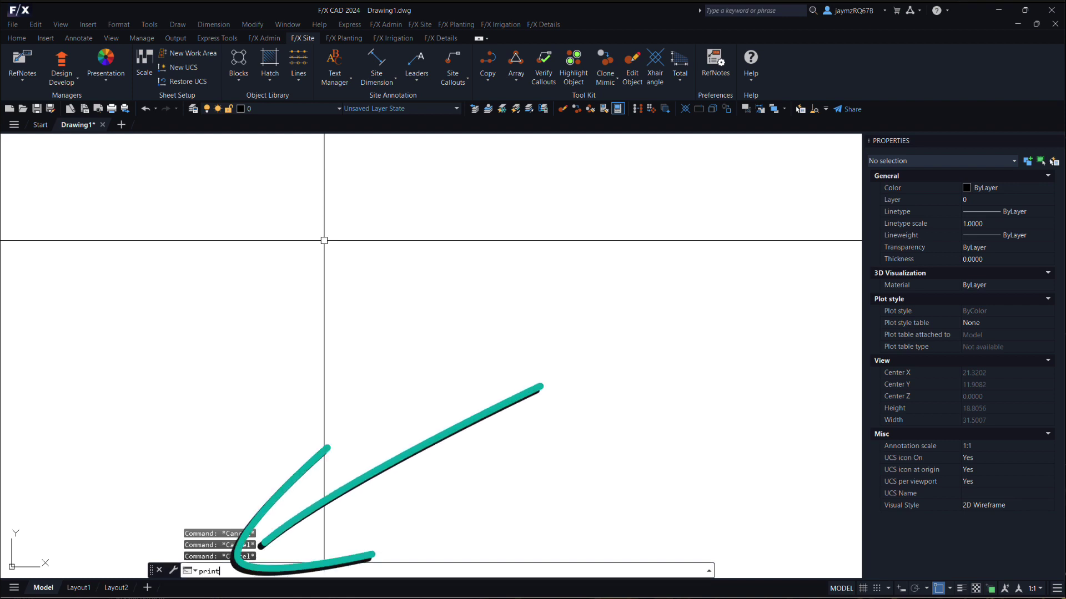
{"action": "type", "text": "hatches"}
Run PRINTHATCHES and generate pattern sheets for the GROUNDCOVER library.
{"action": "key", "text": "Return"}
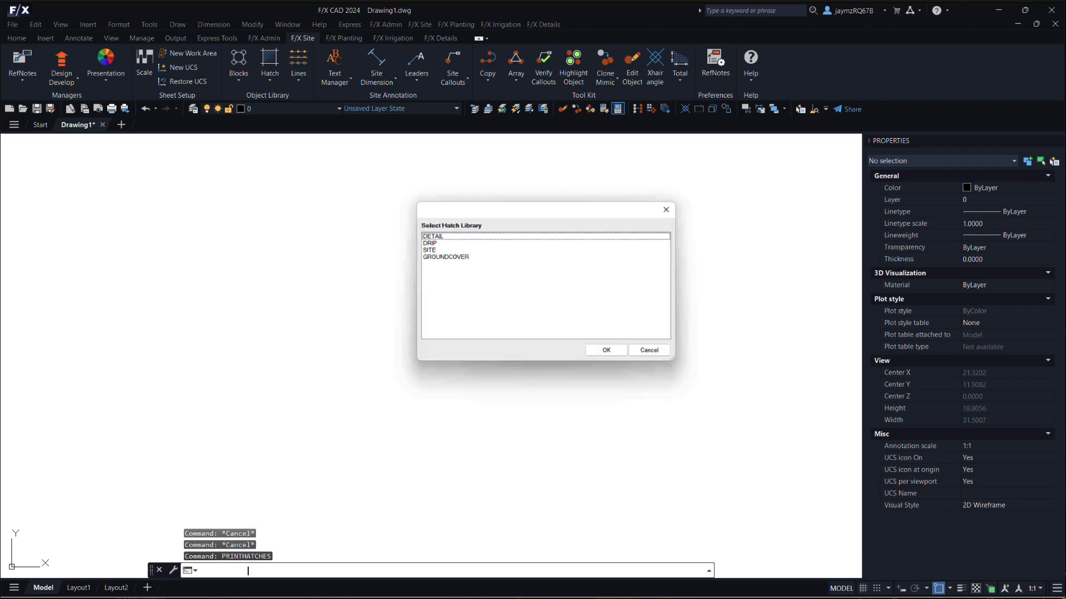
{"action": "left_click", "coordinate": [429, 256]}
{"action": "left_click", "coordinate": [610, 355]}
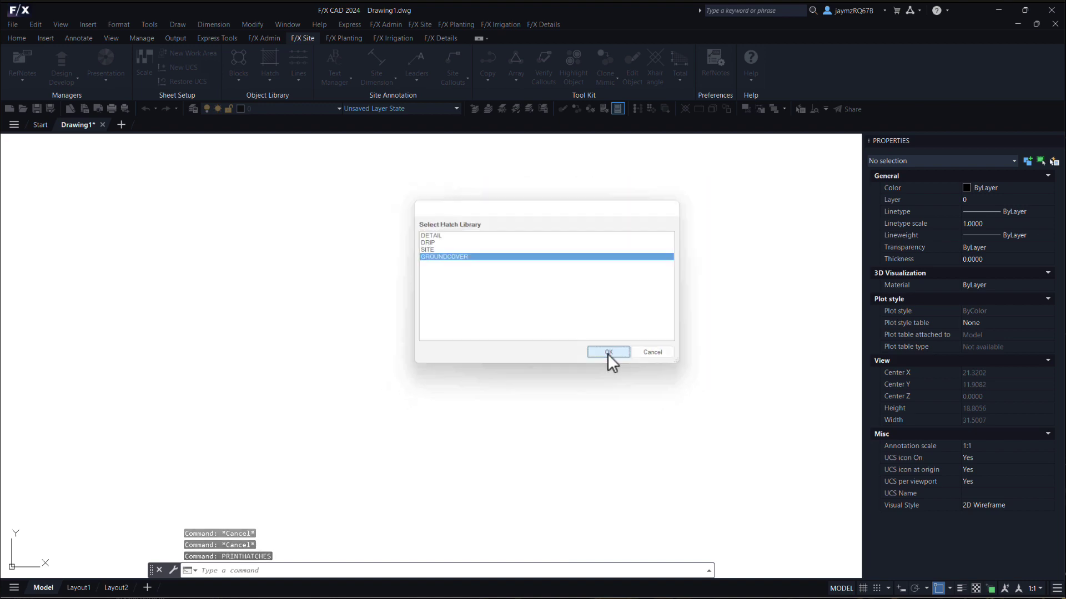
On GROUNDCOVER 8, copy the G133 and G236 samples and paste them after G236-MULCH-LOOSE.
{"action": "left_click", "coordinate": [234, 589]}
{"action": "mouse_move", "coordinate": [372, 588]}
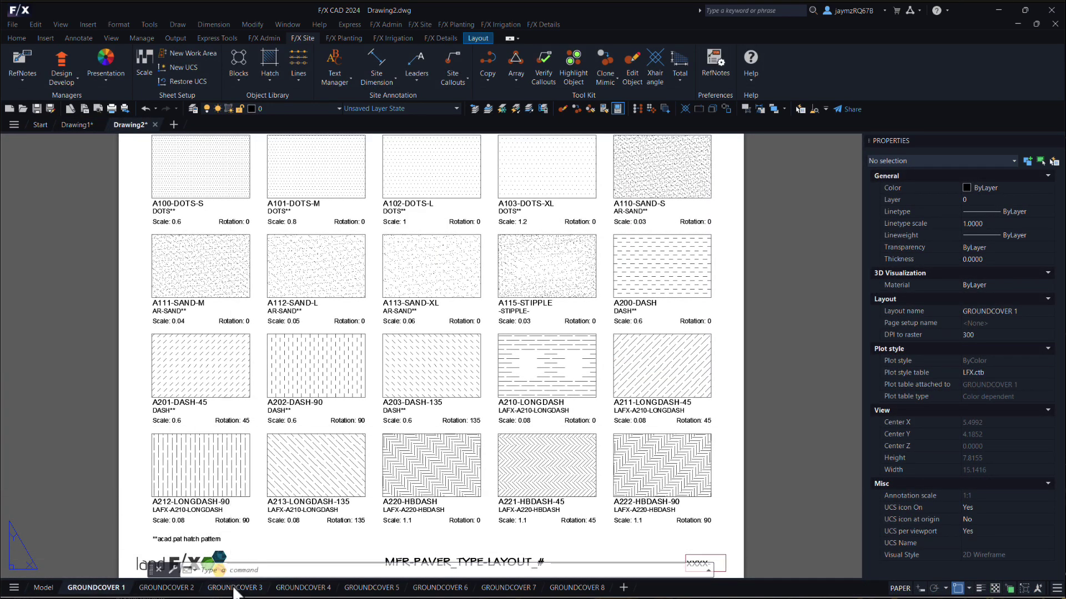
{"action": "left_click", "coordinate": [359, 593]}
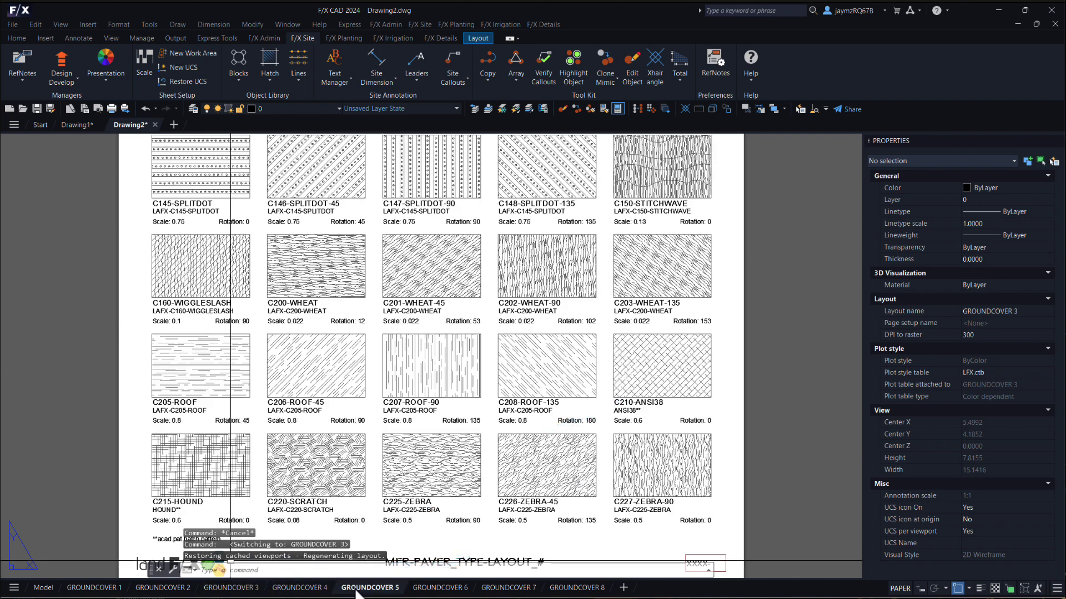
{"action": "left_click", "coordinate": [552, 590]}
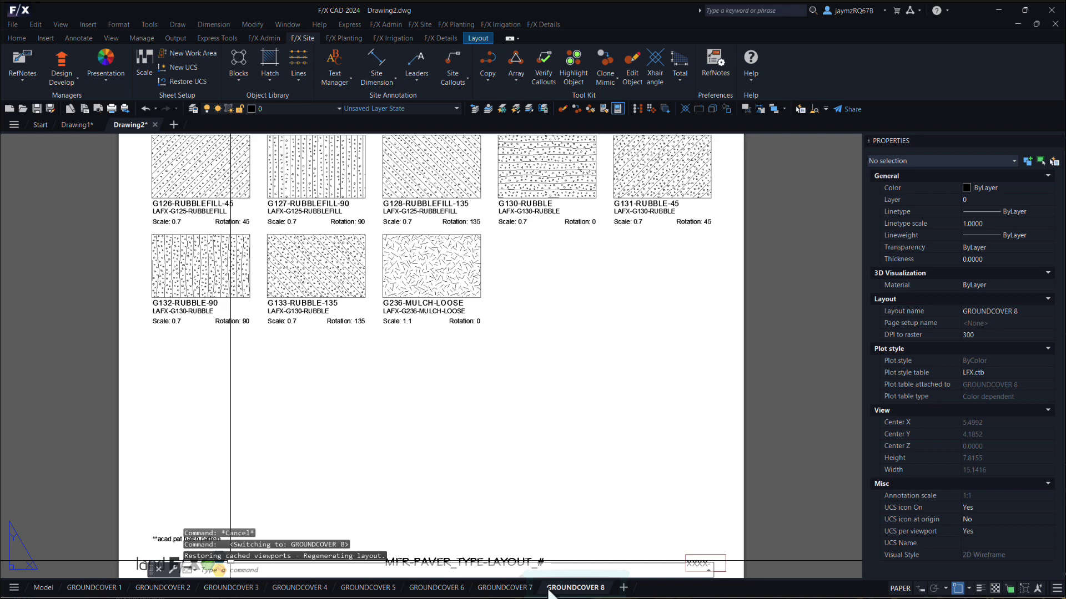
{"action": "left_click", "coordinate": [501, 398]}
{"action": "left_click", "coordinate": [261, 231]}
{"action": "type", "text": "copy"}
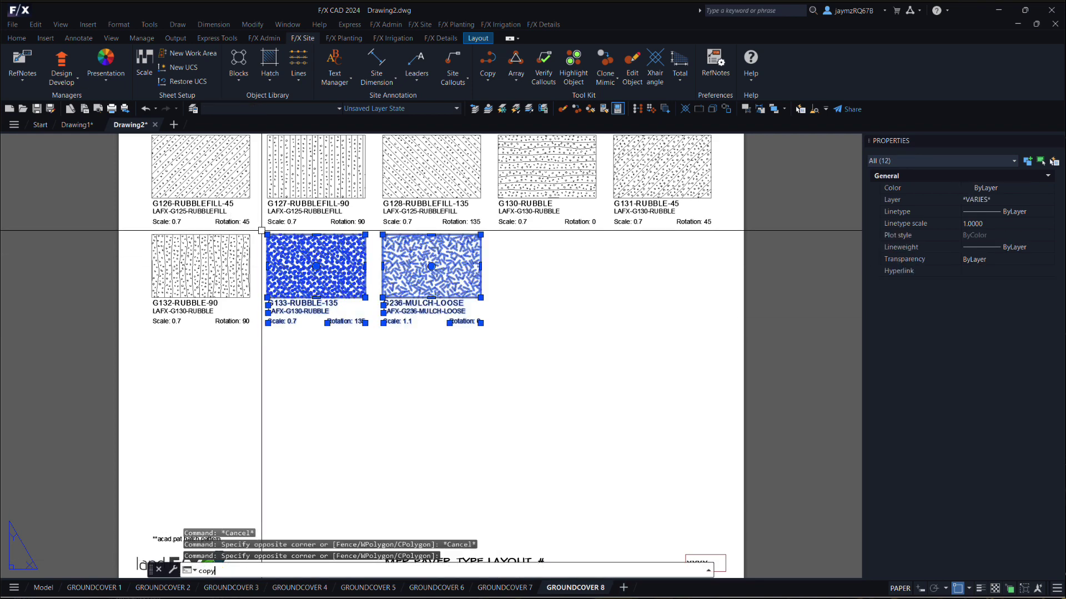
{"action": "type", "text": "base"}
{"action": "key", "text": "Return"}
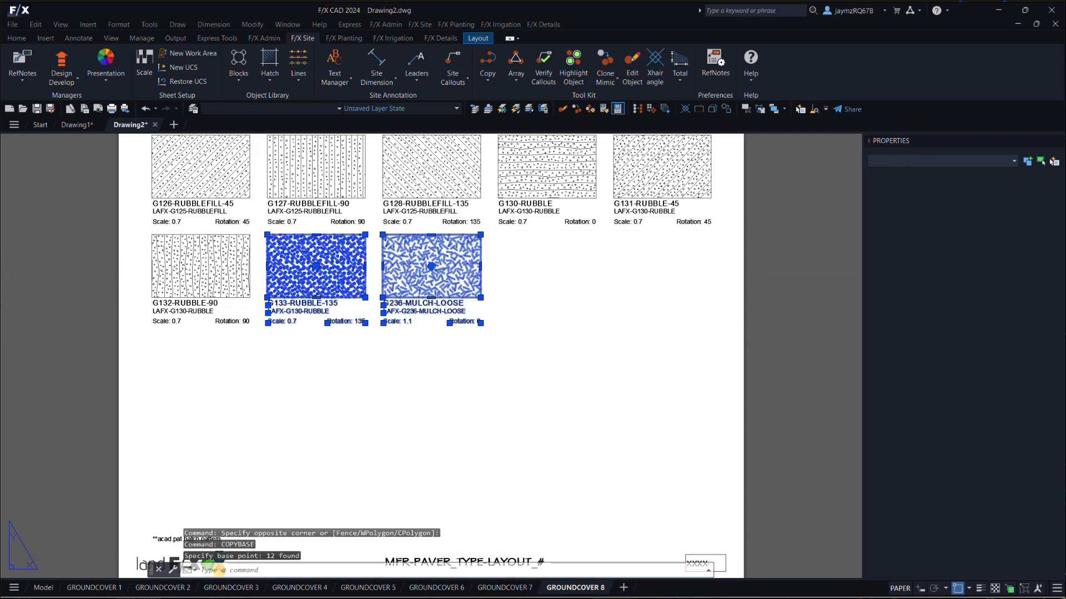
{"action": "left_click", "coordinate": [479, 337]}
{"action": "key", "text": "ctrl+v"}
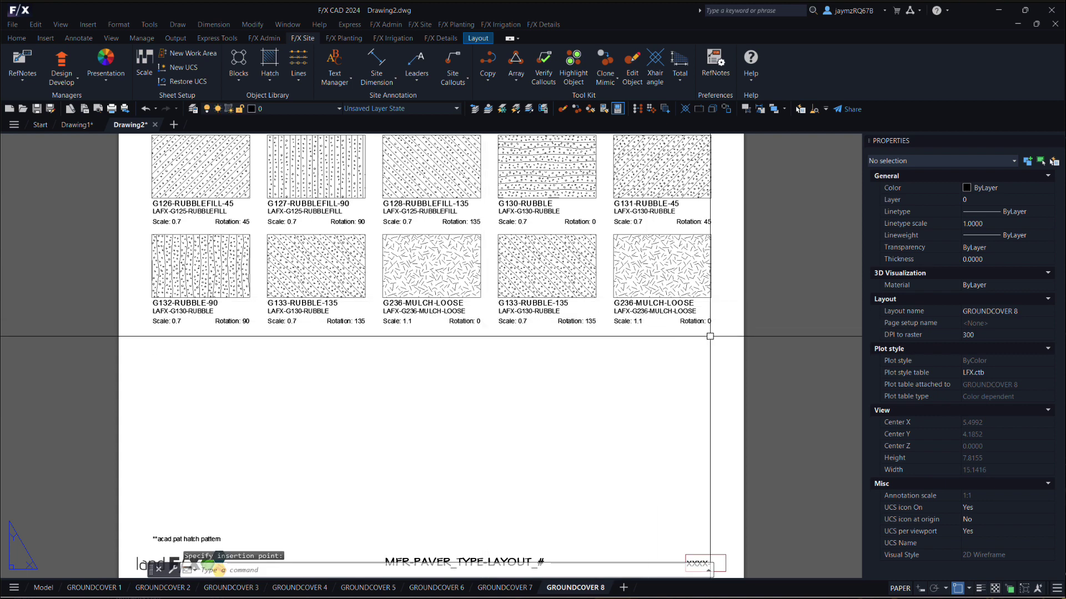
{"action": "left_click", "coordinate": [709, 336]}
Copy the rightmost G236-MULCH-LOOSE sample to start a third row, then undo the last action.
{"action": "left_click", "coordinate": [710, 335]}
{"action": "left_click", "coordinate": [604, 228]}
{"action": "type", "text": "copyb"}
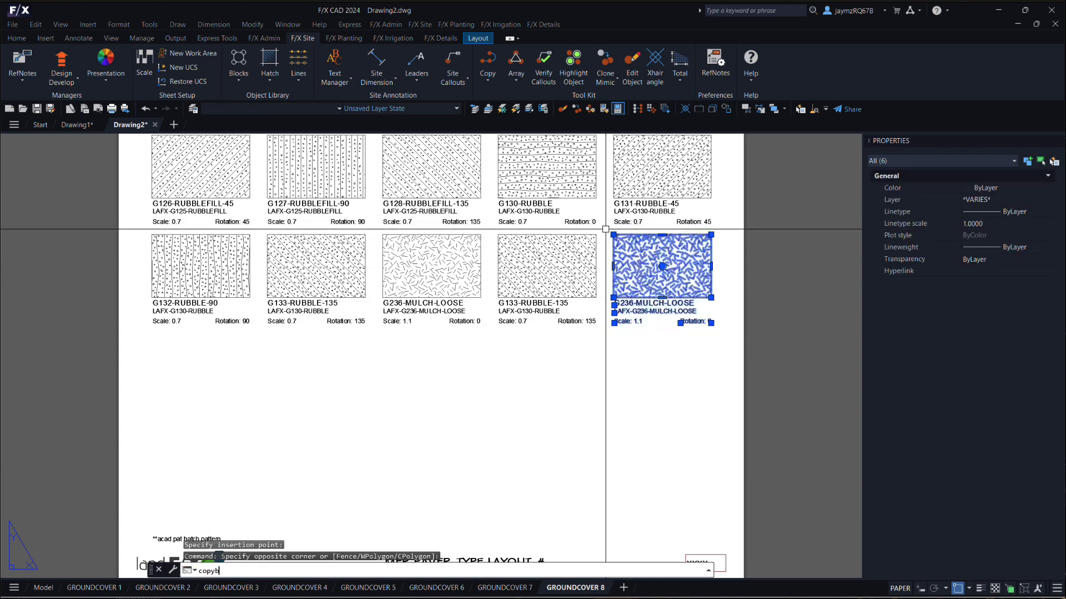
{"action": "type", "text": "ase"}
{"action": "key", "text": "Return"}
{"action": "left_click", "coordinate": [607, 196]}
{"action": "key", "text": "ctrl+v"}
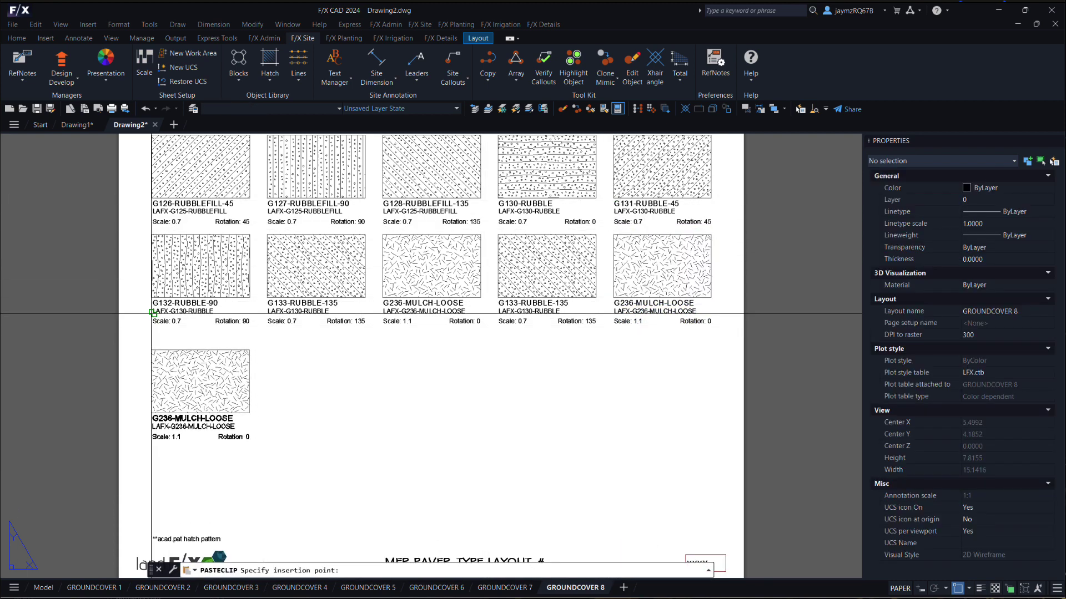
{"action": "left_click", "coordinate": [150, 299]}
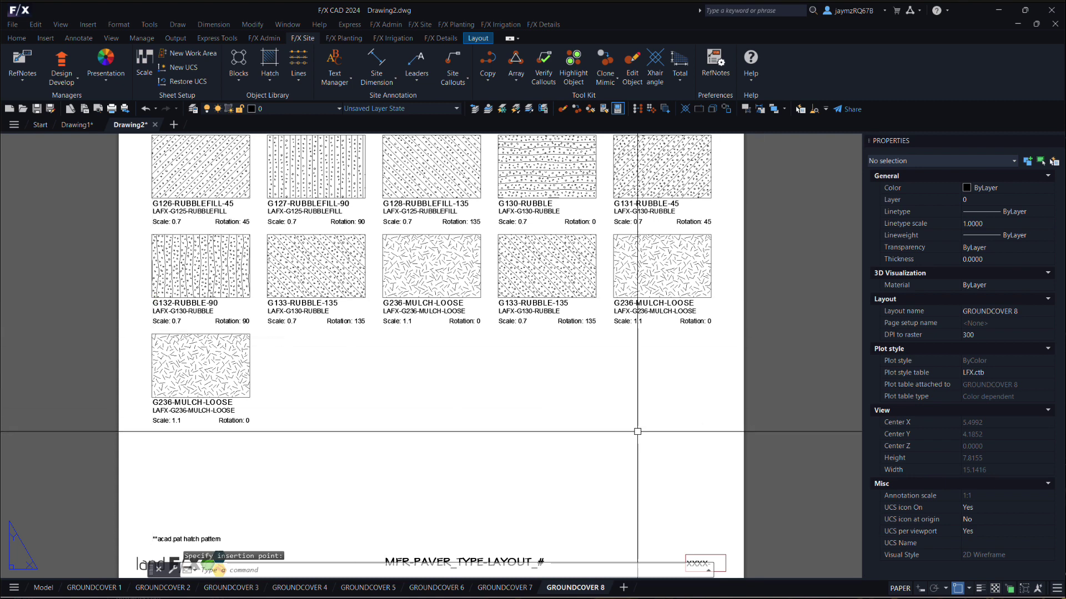
{"action": "key", "text": "ctrl+z"}
{"action": "key", "text": "ctrl+z"}
Switch the copied G133-RUBBLE-135 hatch to A-PLANT-1 at scale 1, angle 0, and begin editing its label.
{"action": "left_click", "coordinate": [543, 278]}
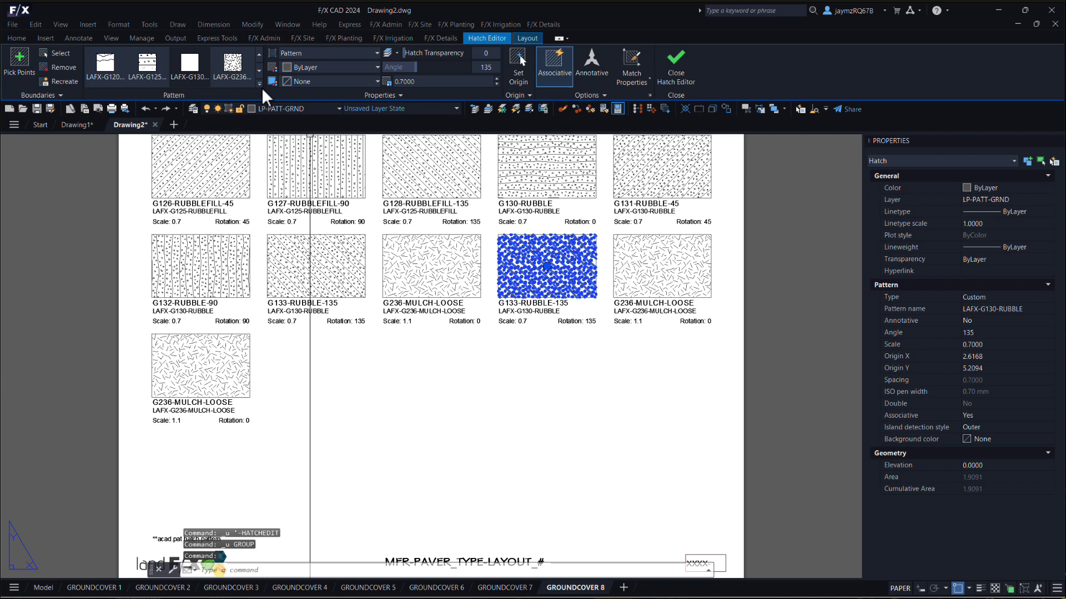
{"action": "left_click", "coordinate": [260, 85]}
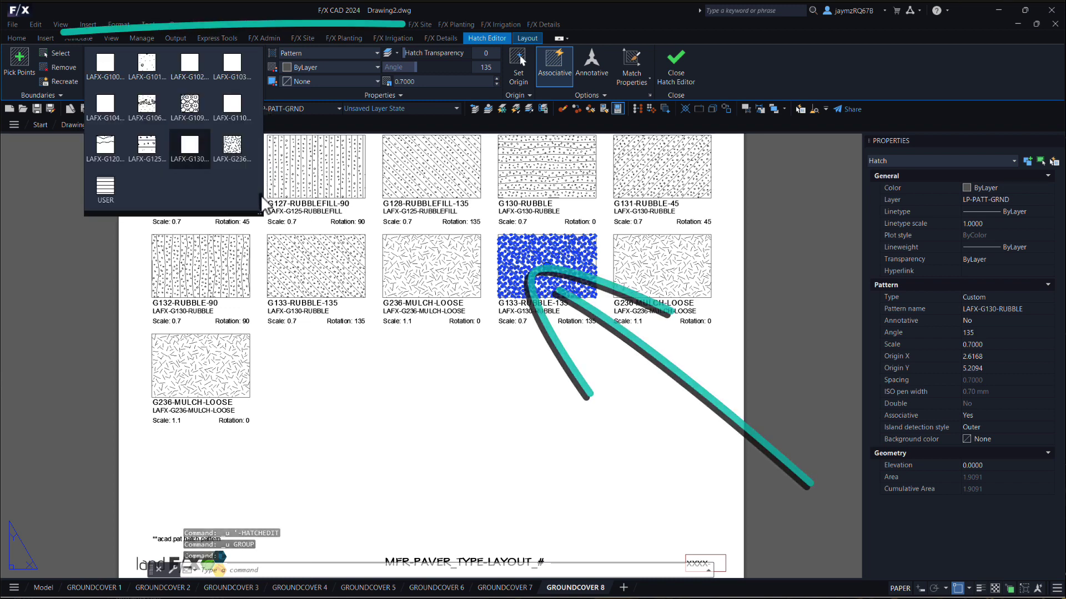
{"action": "scroll", "coordinate": [259, 167], "scroll_direction": "up", "scroll_amount": 2}
{"action": "scroll", "coordinate": [260, 154], "scroll_direction": "up", "scroll_amount": 2}
{"action": "scroll", "coordinate": [263, 150], "scroll_direction": "up", "scroll_amount": 2}
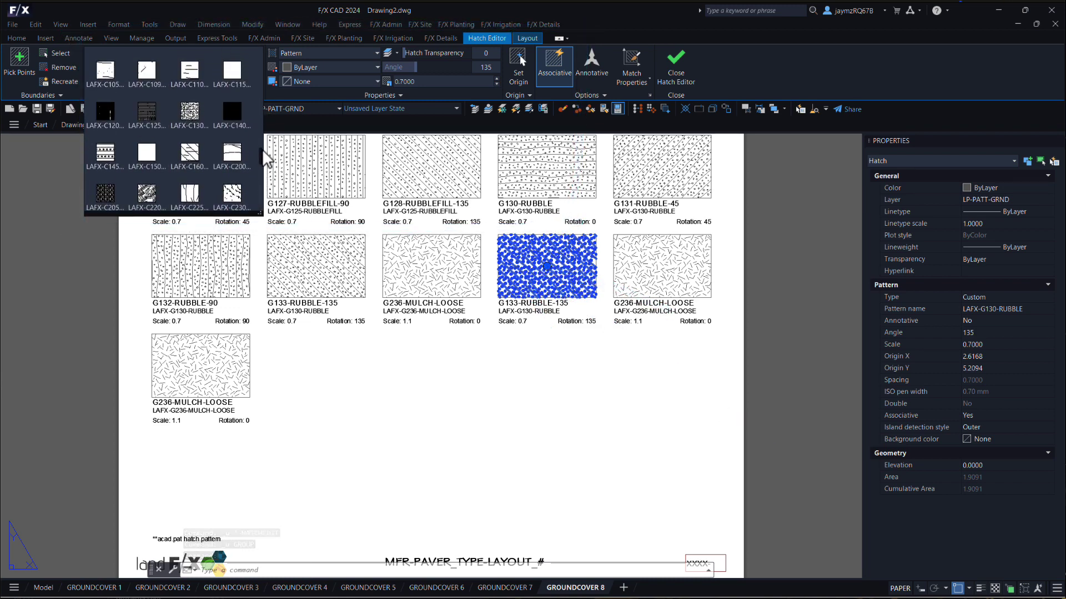
{"action": "scroll", "coordinate": [262, 149], "scroll_direction": "up", "scroll_amount": 2}
{"action": "scroll", "coordinate": [202, 160], "scroll_direction": "up", "scroll_amount": 2}
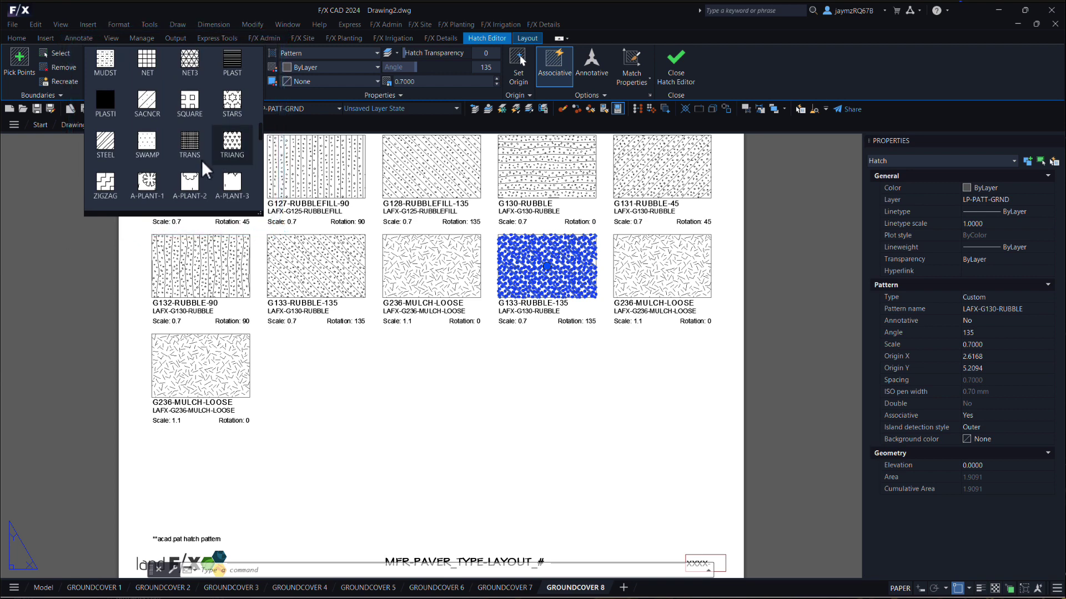
{"action": "left_click", "coordinate": [154, 179]}
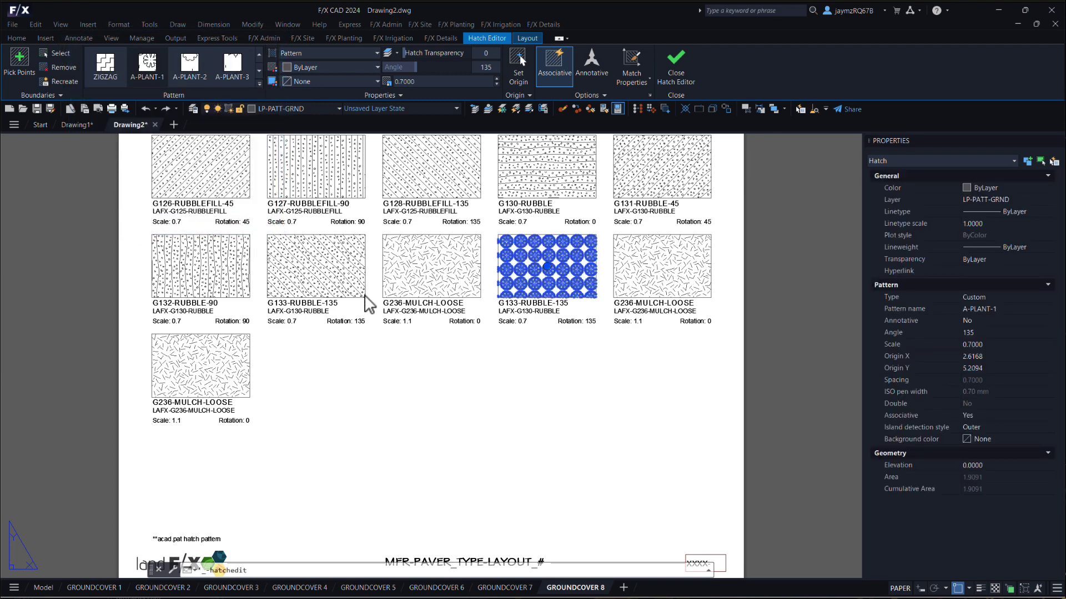
{"action": "left_click", "coordinate": [410, 82]}
{"action": "type", "text": "1"}
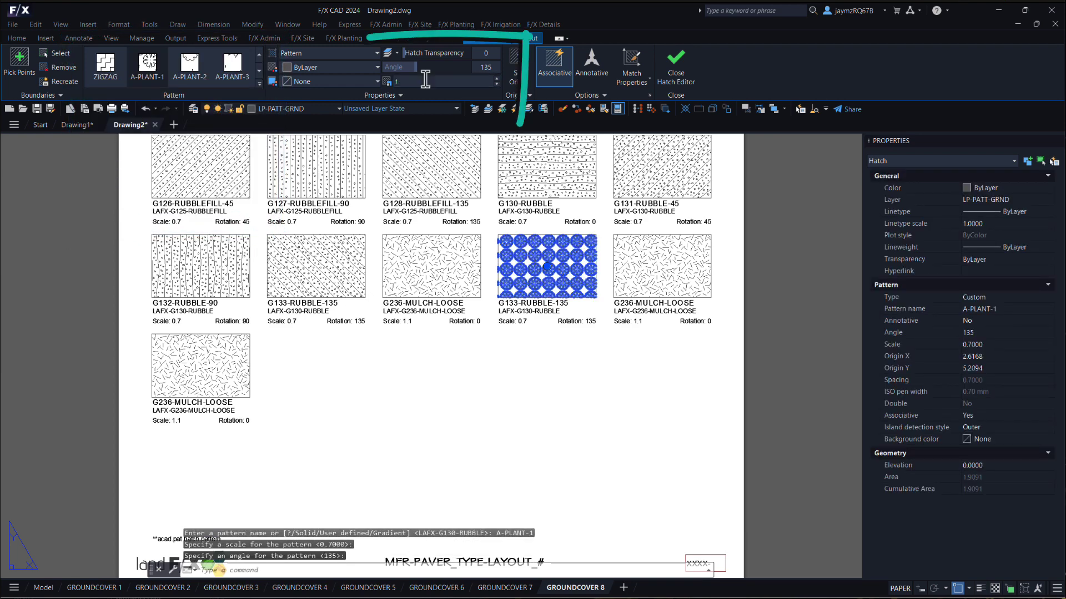
{"action": "key", "text": "Return"}
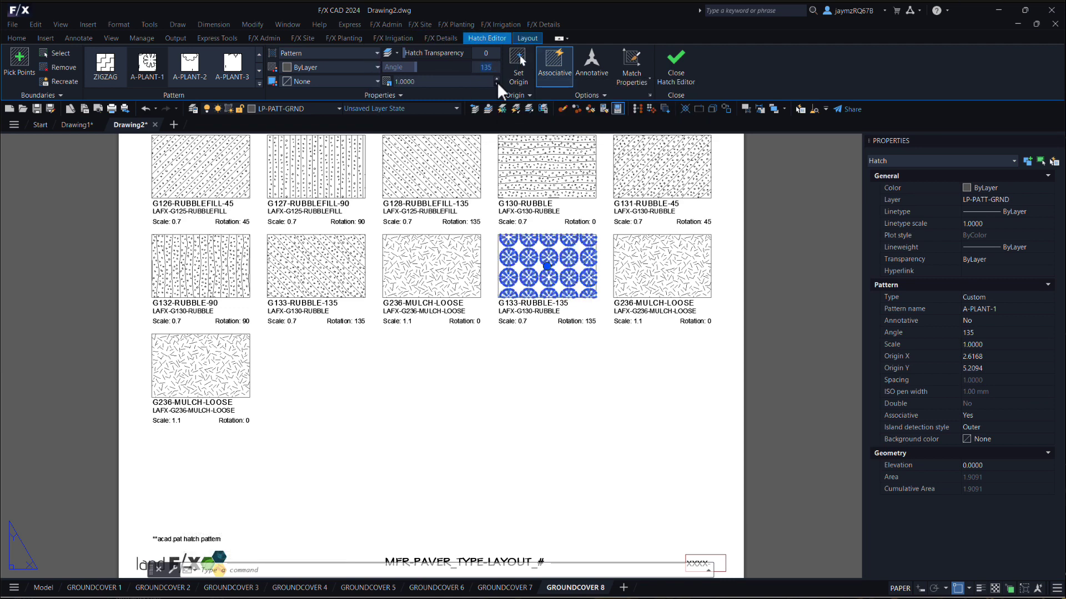
{"action": "type", "text": "0"}
{"action": "key", "text": "Return"}
{"action": "double_click", "coordinate": [559, 323]}
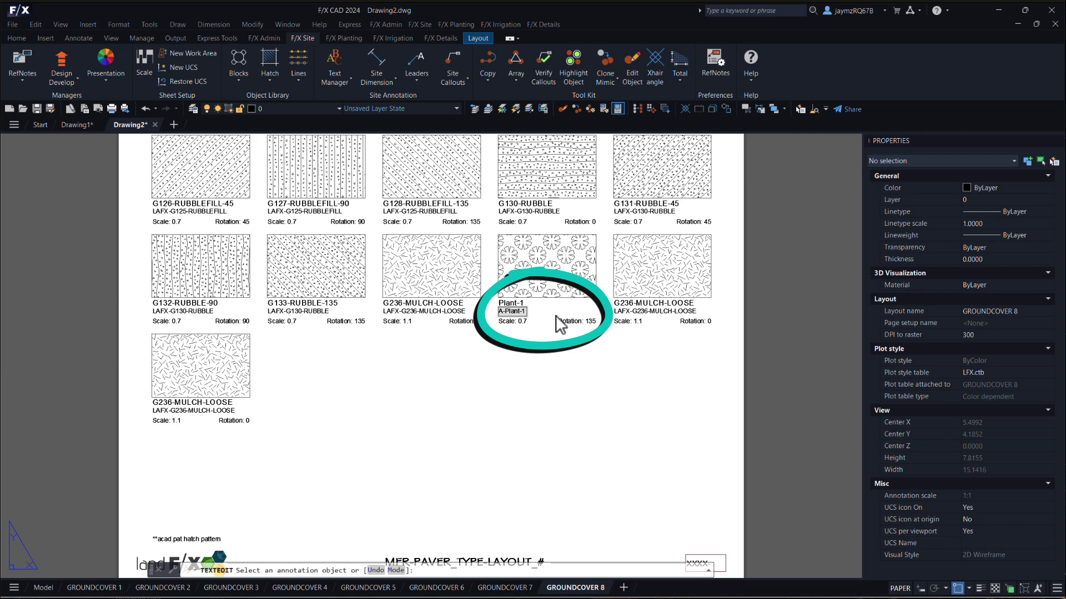
Finish the label edit and exit text editing.
{"action": "key", "text": "Return"}
{"action": "key", "text": "Escape"}
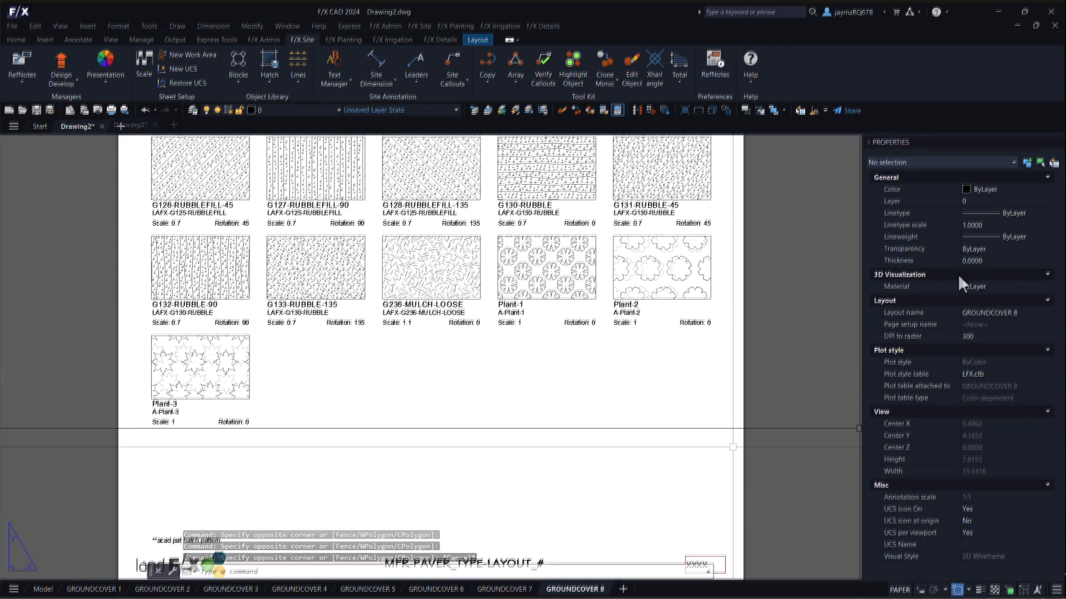
Float the drawing window, zoom onto the Plant-1 hatch tile, and open the hatch library options.
{"action": "left_click", "coordinate": [1036, 26]}
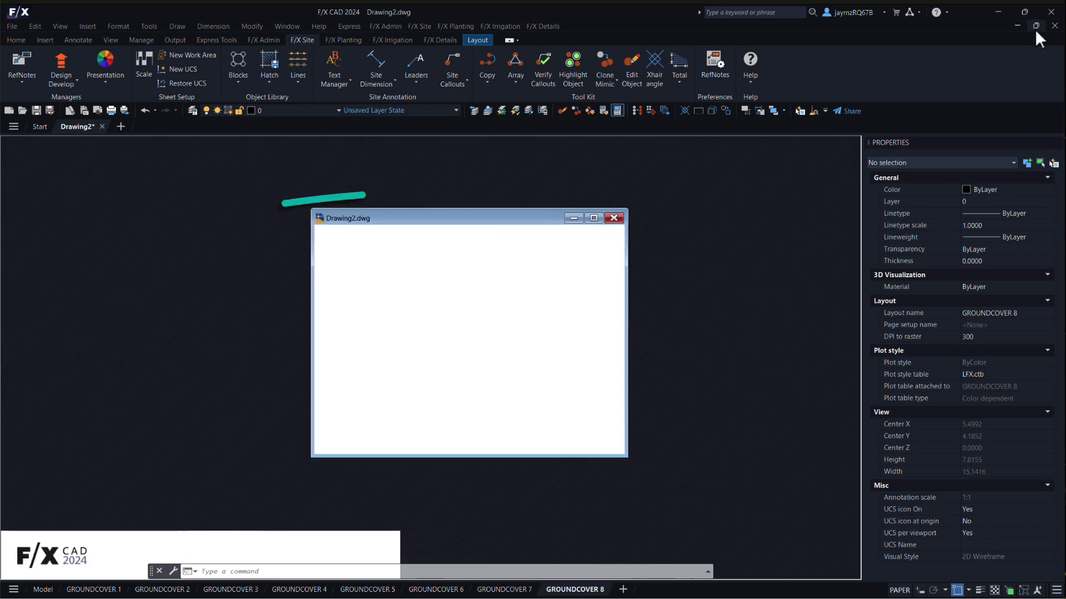
{"action": "scroll", "coordinate": [573, 330], "scroll_direction": "down", "scroll_amount": 2}
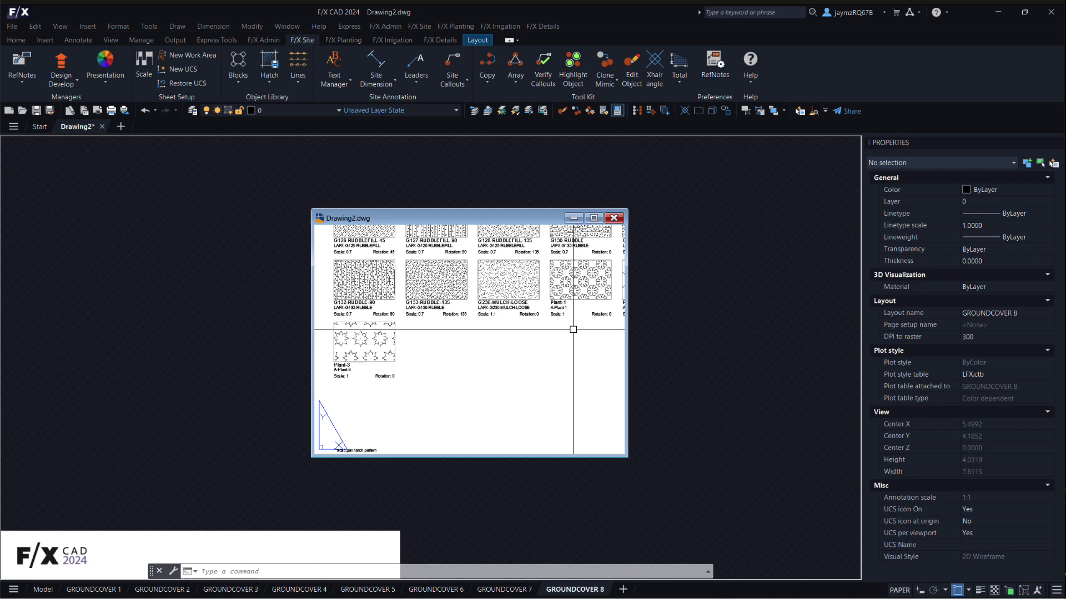
{"action": "scroll", "coordinate": [573, 330], "scroll_direction": "down", "scroll_amount": 2}
{"action": "scroll", "coordinate": [575, 328], "scroll_direction": "down", "scroll_amount": 1}
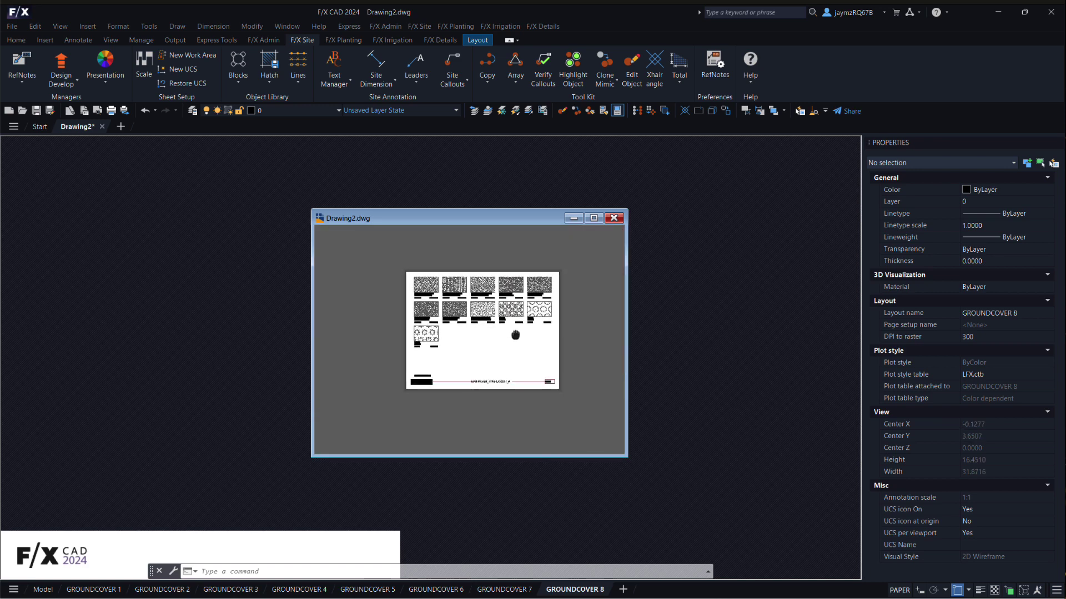
{"action": "type", "text": "z"}
{"action": "key", "text": "Return"}
{"action": "type", "text": "o"}
{"action": "key", "text": "Return"}
{"action": "left_click", "coordinate": [530, 302]}
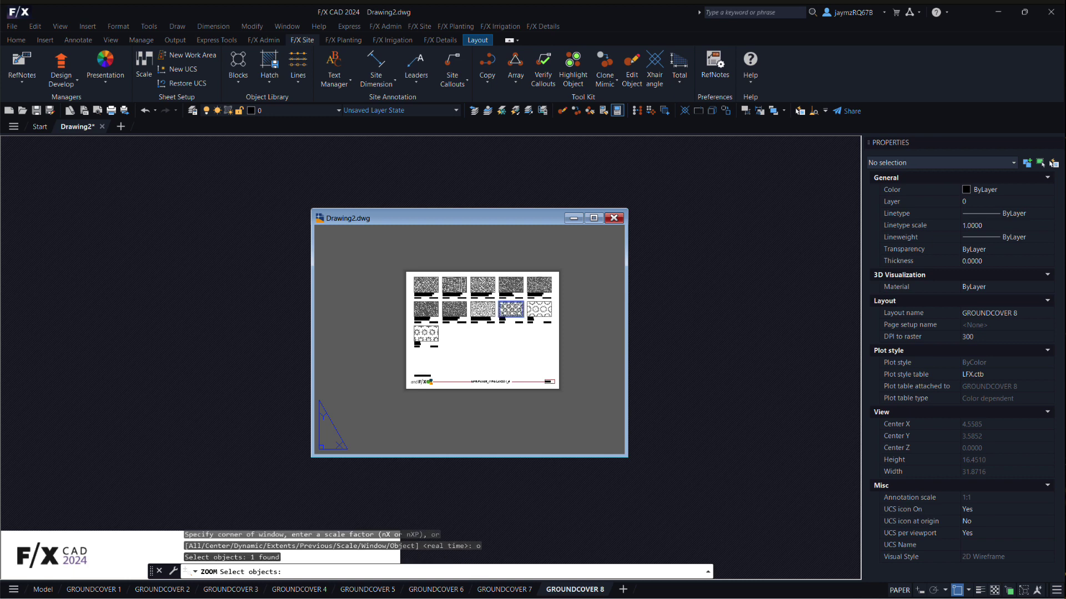
{"action": "key", "text": "Return"}
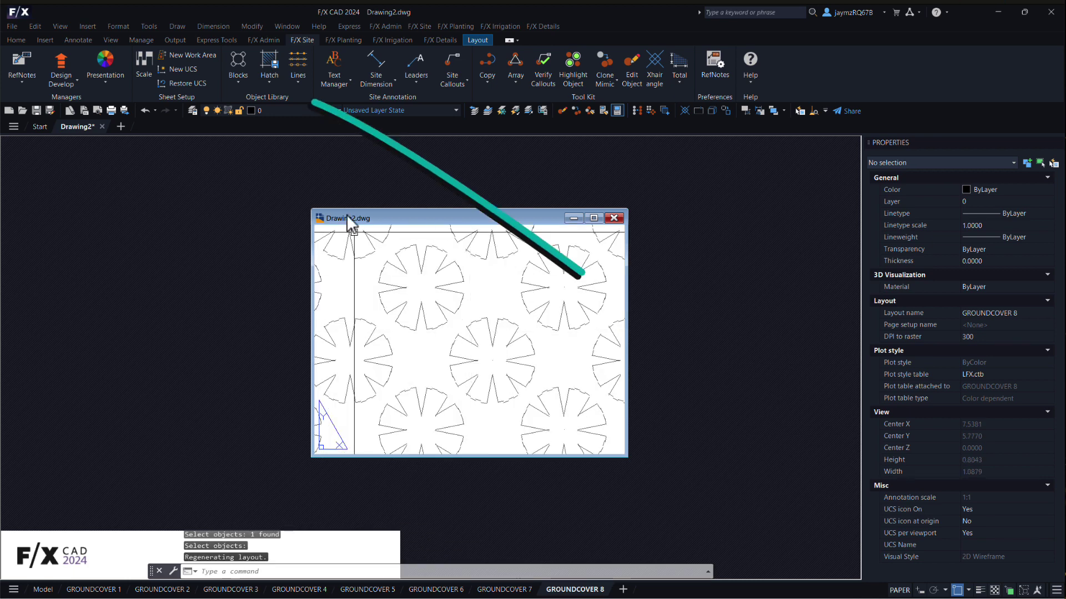
{"action": "left_click", "coordinate": [269, 78]}
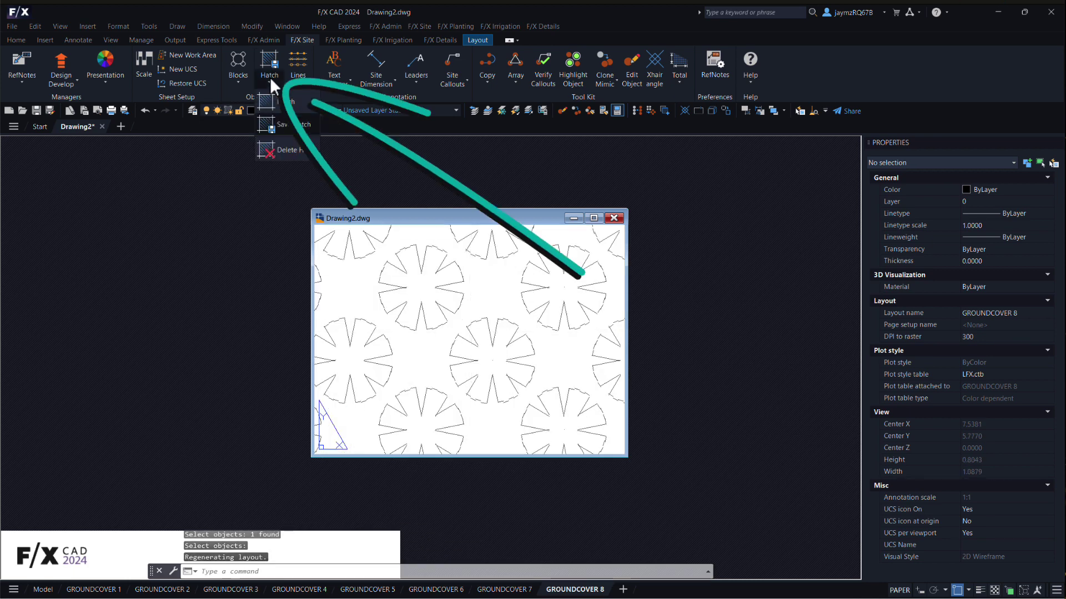
Save the hatch under GROUNDCOVER as A-PLANT-1, described Plant-1, scale 1, rotation 0.
{"action": "left_click", "coordinate": [269, 124]}
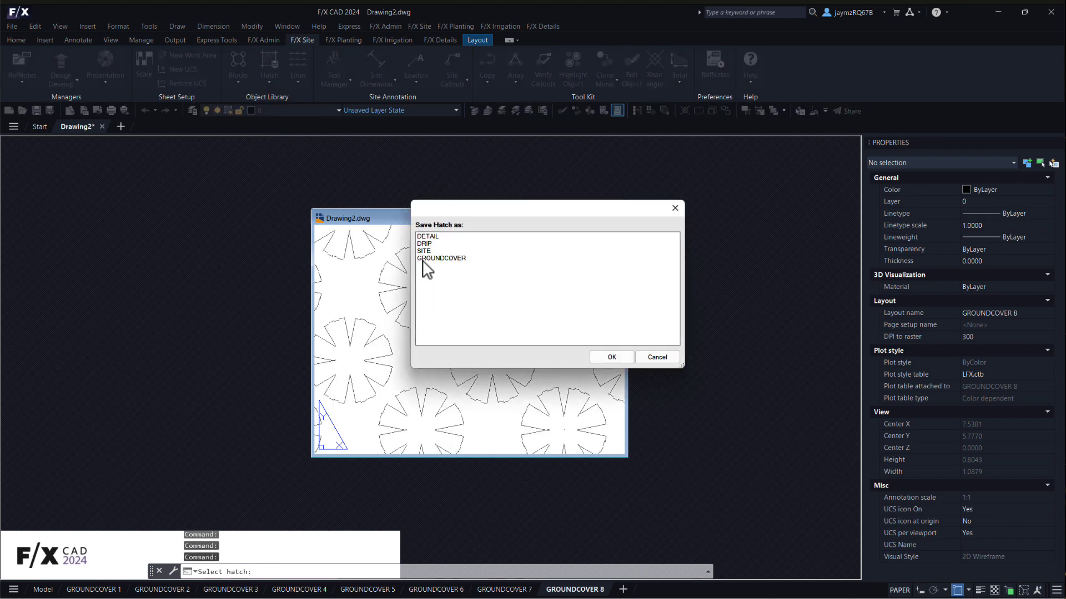
{"action": "left_click", "coordinate": [429, 259]}
{"action": "left_click", "coordinate": [616, 354]}
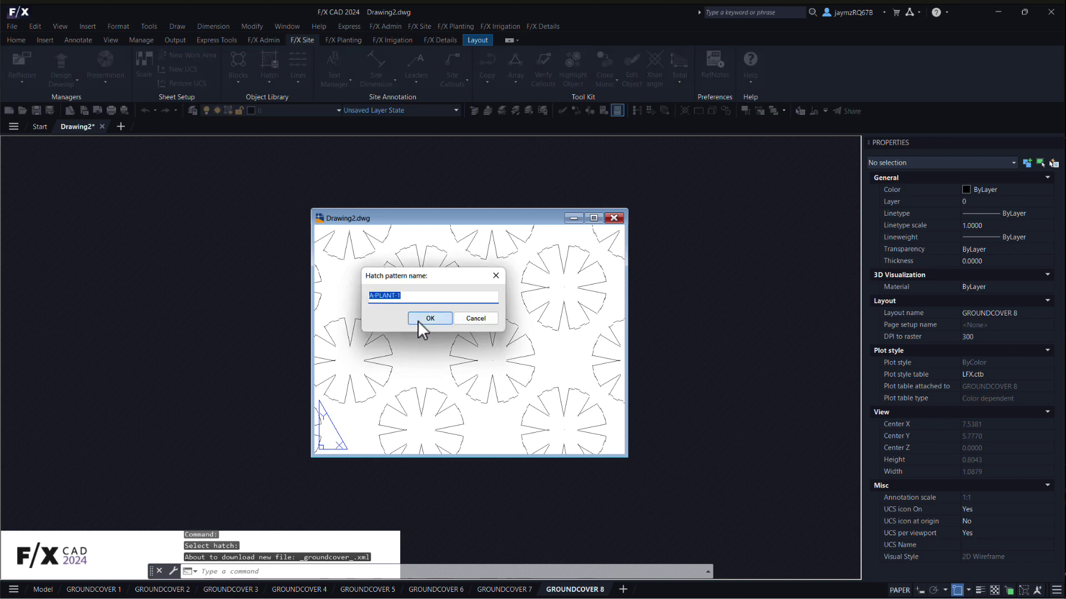
{"action": "left_click", "coordinate": [430, 318]}
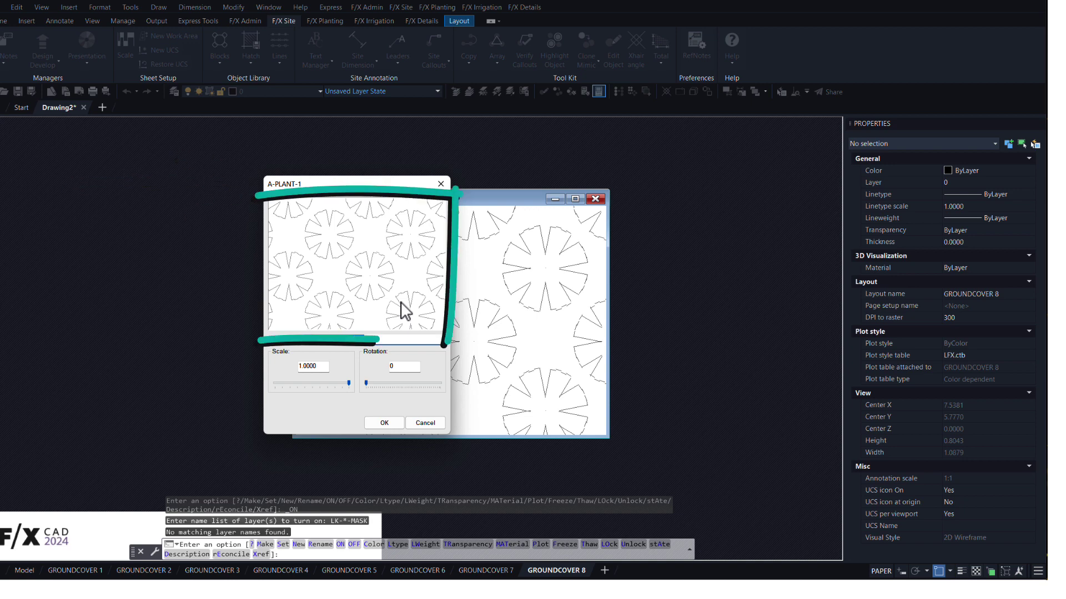
{"action": "type", "text": "Plant-1"}
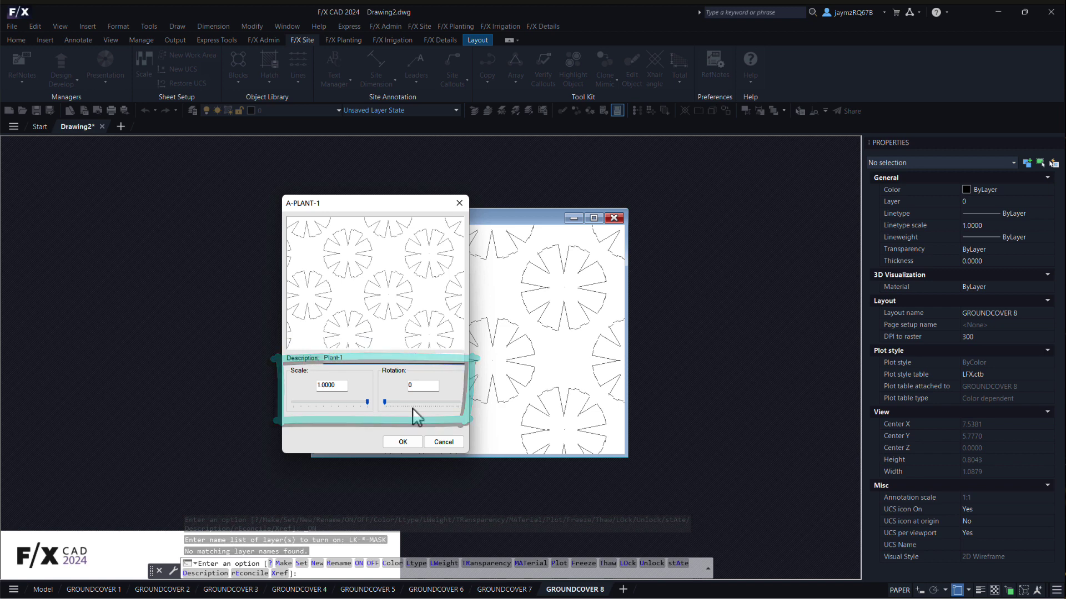
{"action": "left_click", "coordinate": [401, 440]}
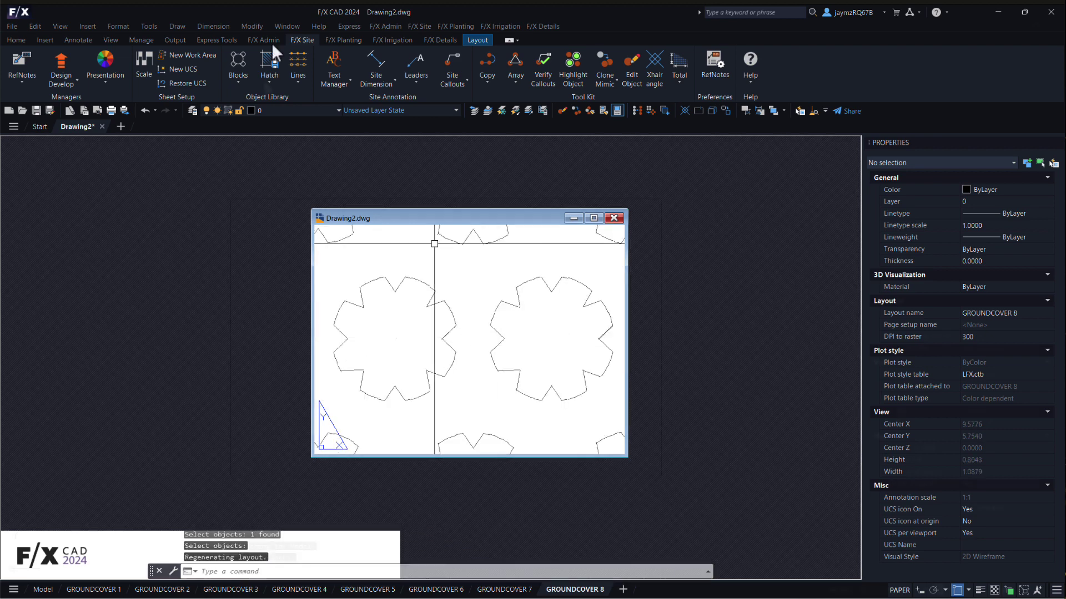
Pick PLANT-1 from the Groundcover hatch library and fill the rectangle with it.
{"action": "left_click", "coordinate": [268, 79]}
{"action": "left_click", "coordinate": [271, 101]}
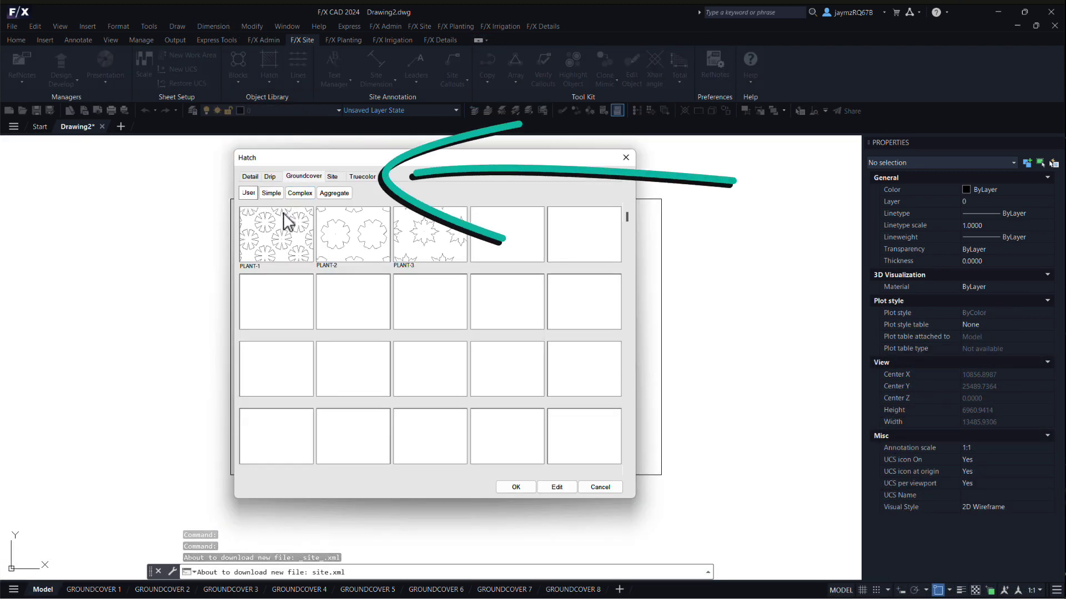
{"action": "left_click", "coordinate": [284, 215]}
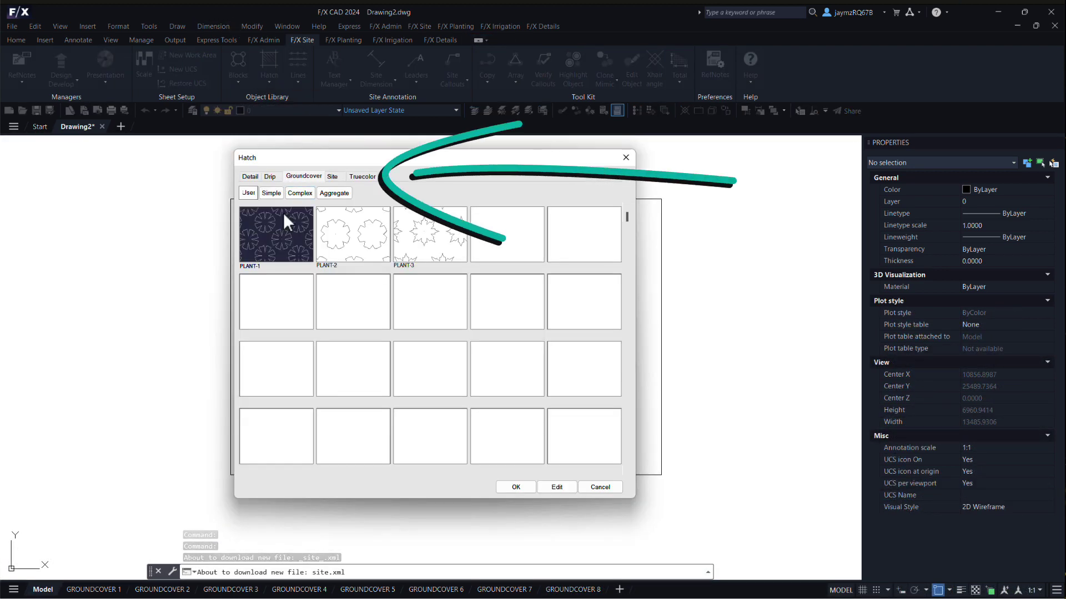
{"action": "left_click", "coordinate": [514, 487]}
{"action": "left_click", "coordinate": [508, 476]}
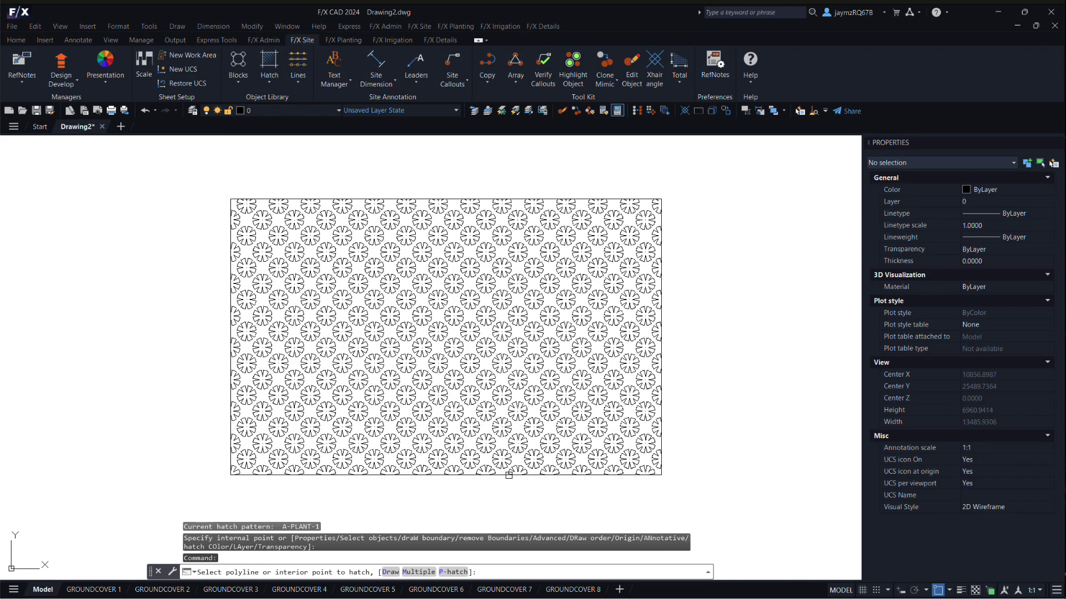
Go to C:\LandFX\Hatch and right-click 'user - groundcover.xml' to open it in an editor.
{"action": "left_click", "coordinate": [362, 271]}
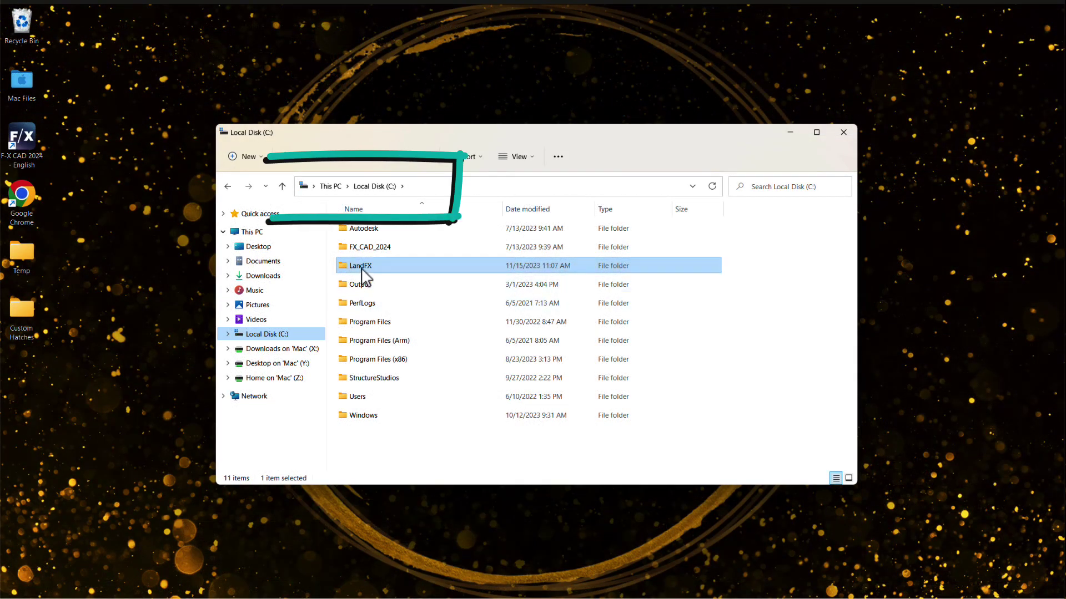
{"action": "double_click", "coordinate": [364, 271]}
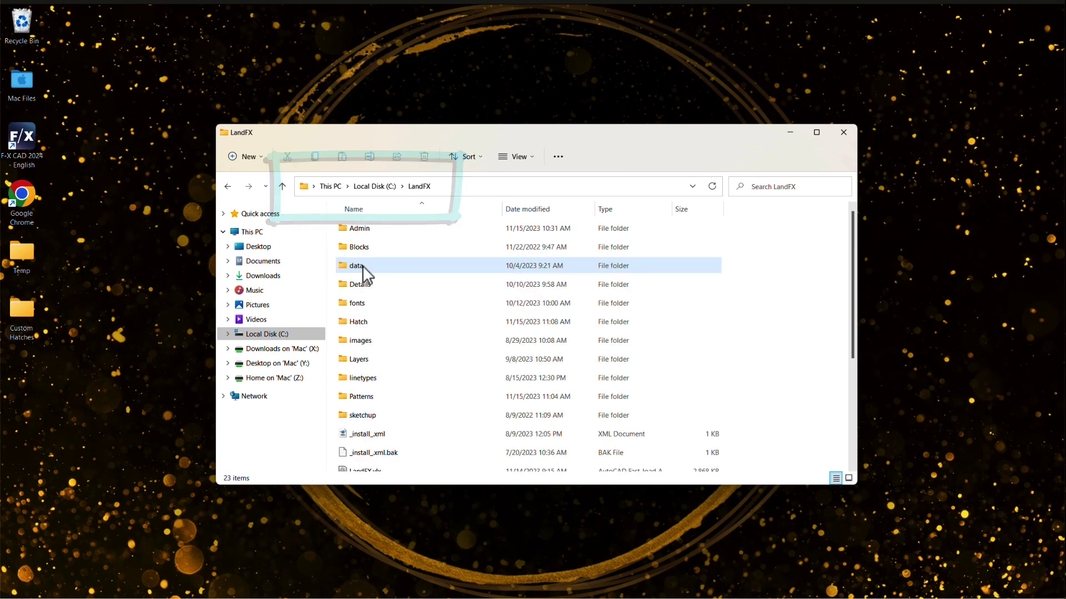
{"action": "double_click", "coordinate": [364, 326]}
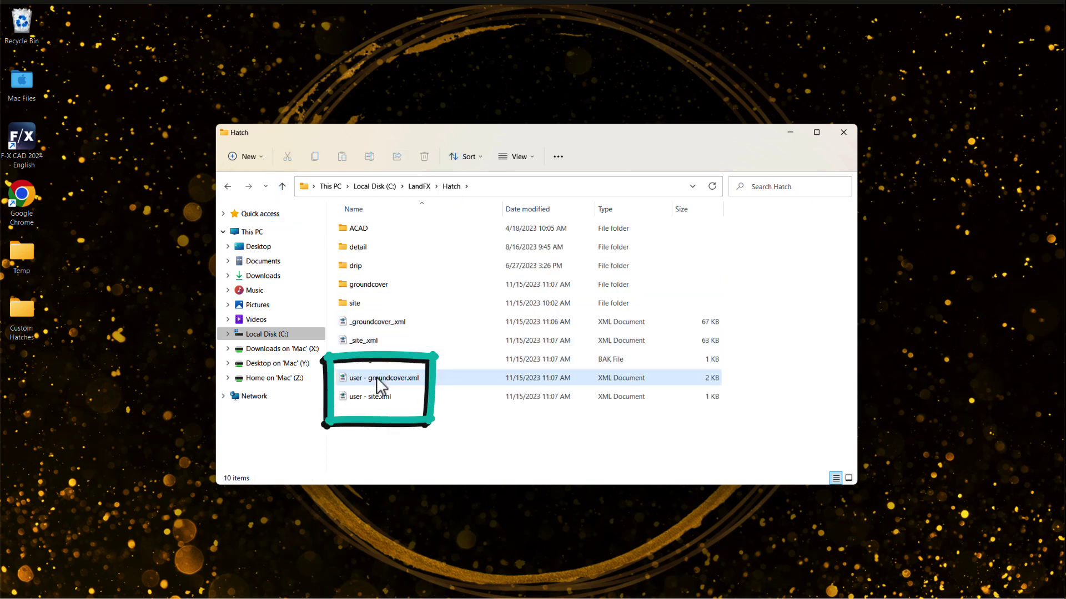
{"action": "left_click", "coordinate": [377, 379]}
{"action": "right_click", "coordinate": [376, 377]}
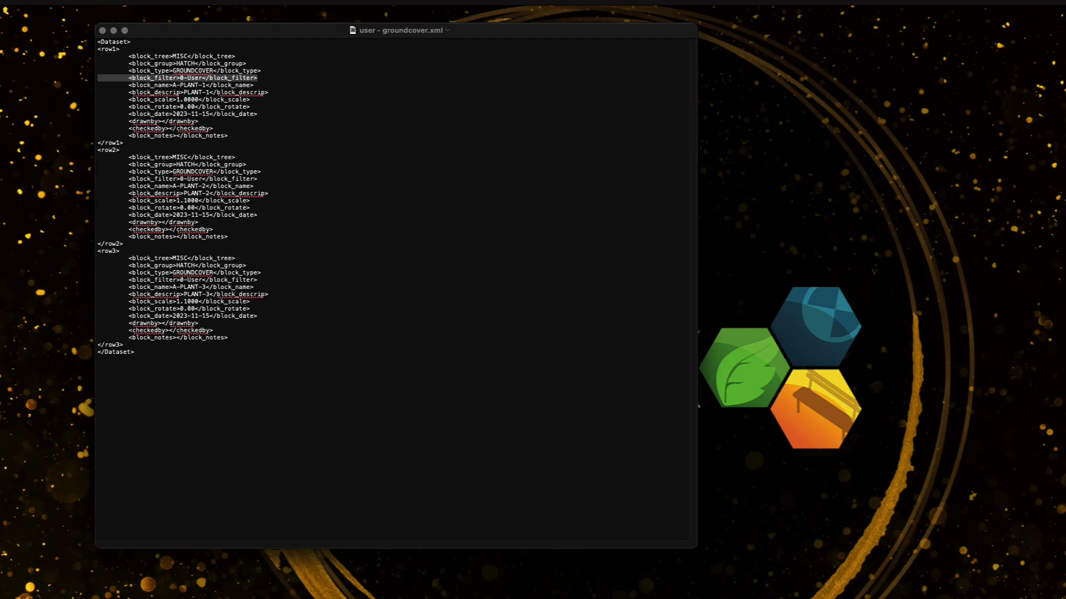
Edit the category line in the XML, then check PLANT-3 under Office Standards 1.
{"action": "left_click", "coordinate": [205, 84]}
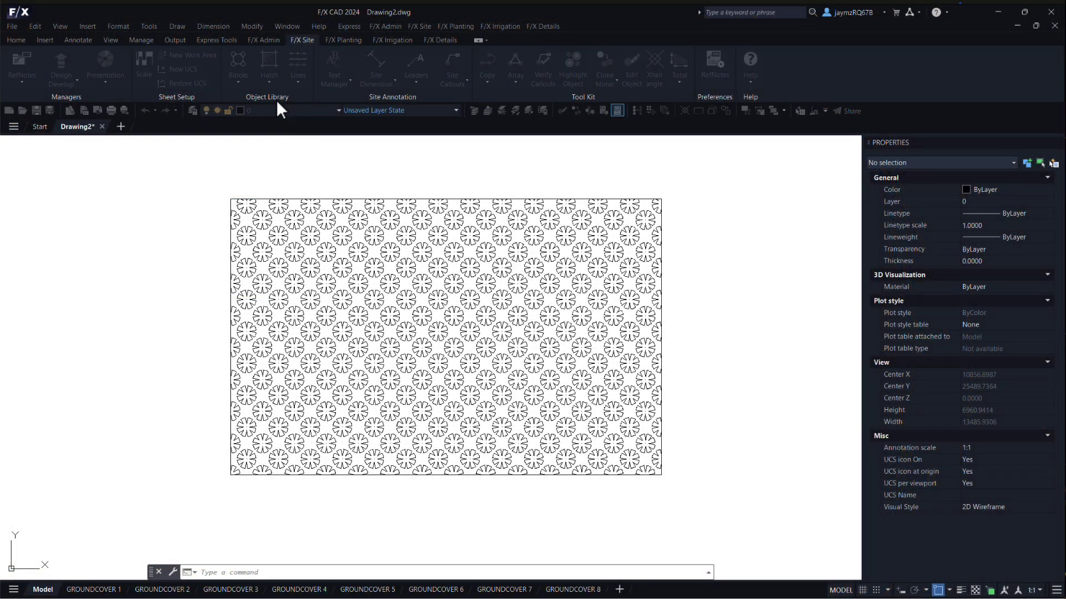
{"action": "left_click", "coordinate": [298, 175]}
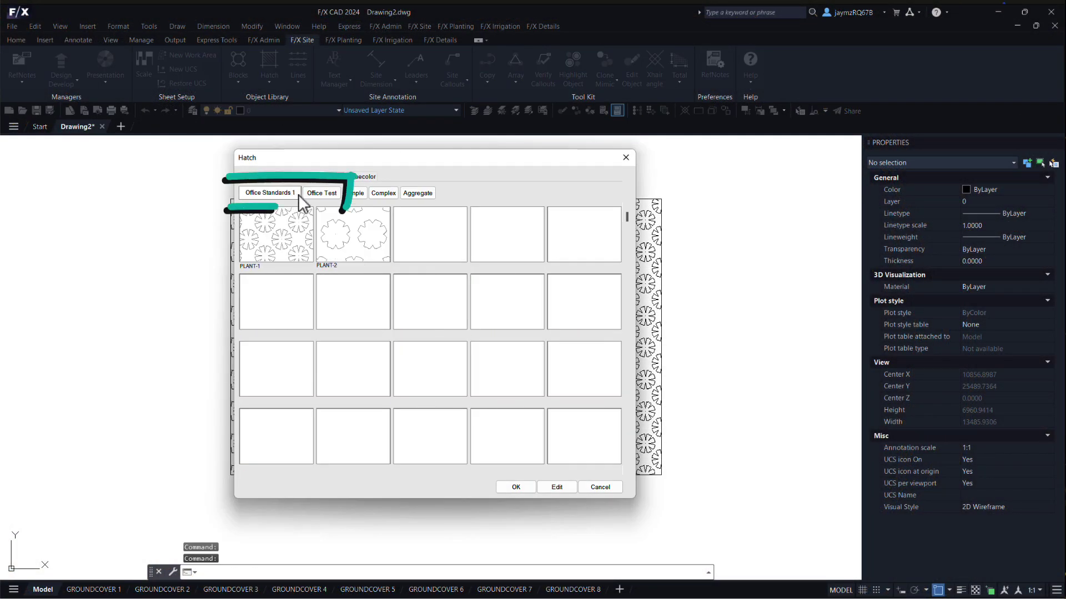
{"action": "left_click", "coordinate": [297, 195]}
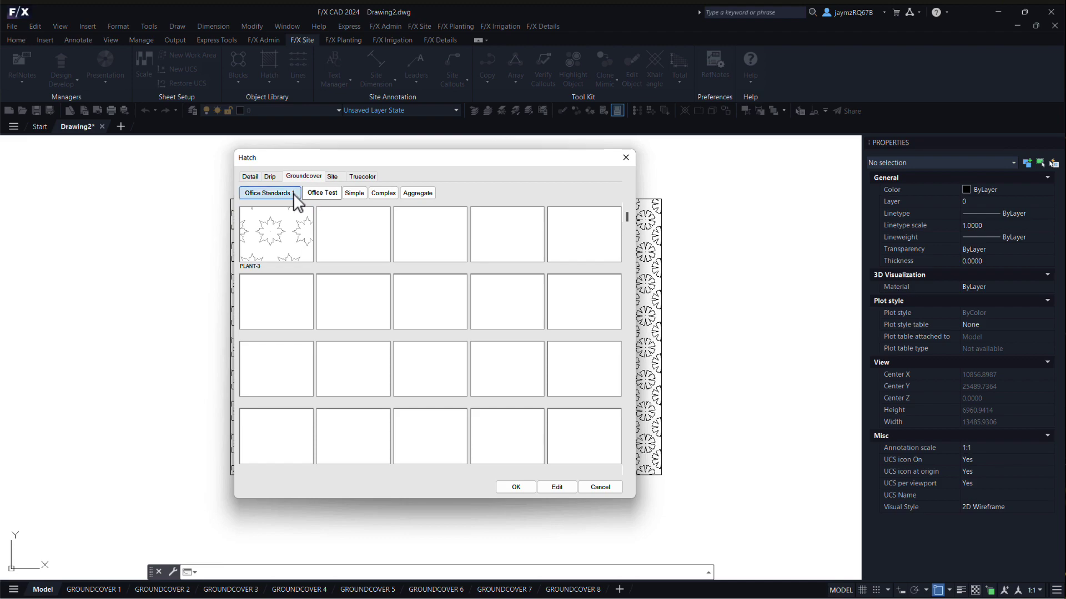